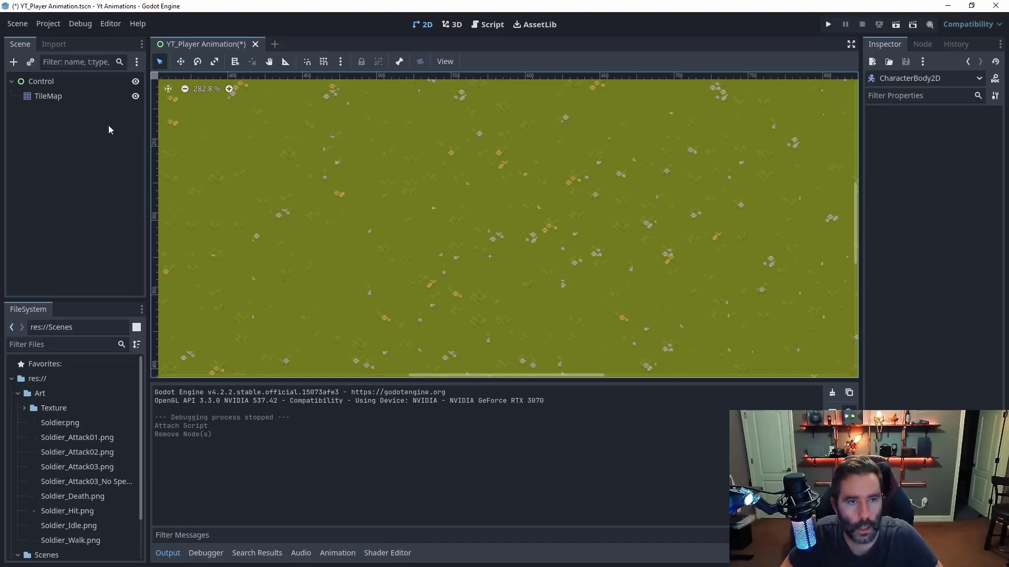
Add a CharacterBody2D child node under the Control node, found by searching 'chara'
right_click(43, 81)
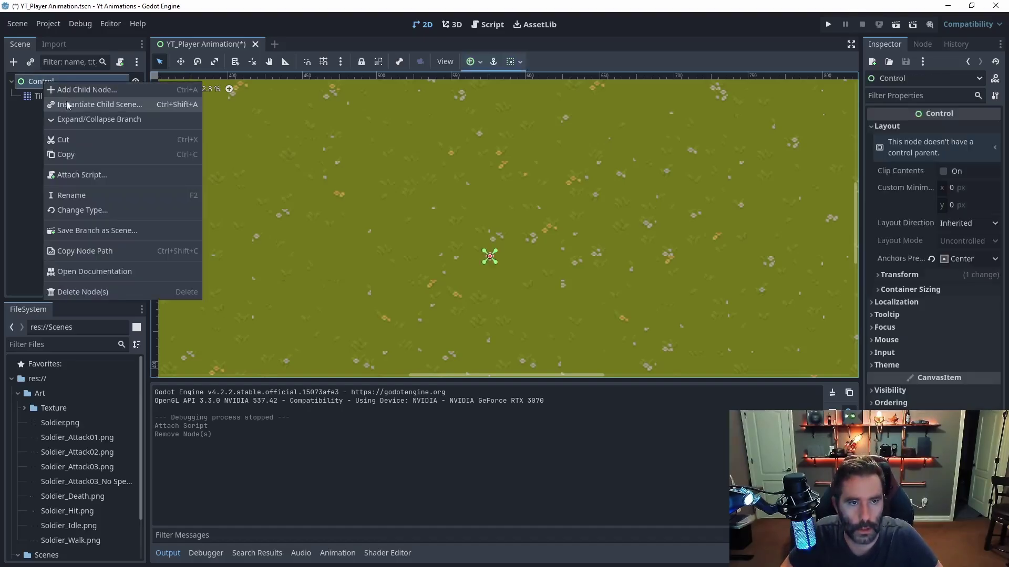
left_click(112, 90)
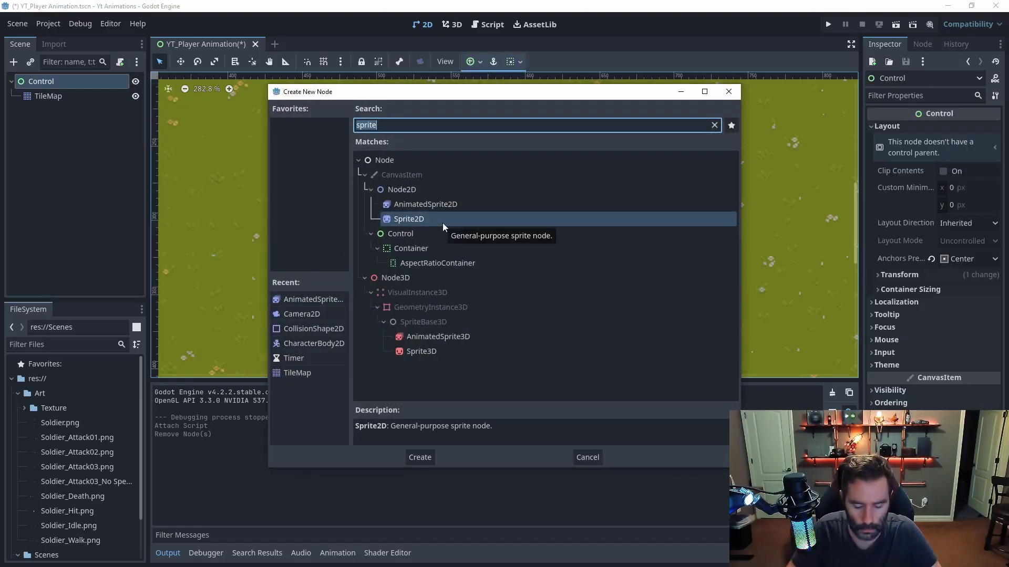
type("chara")
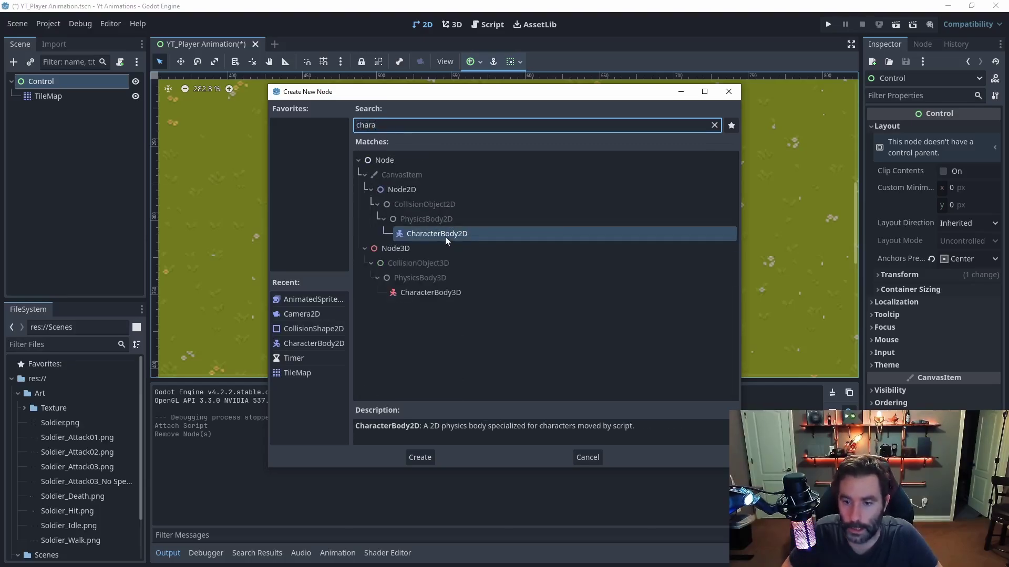
left_click(420, 458)
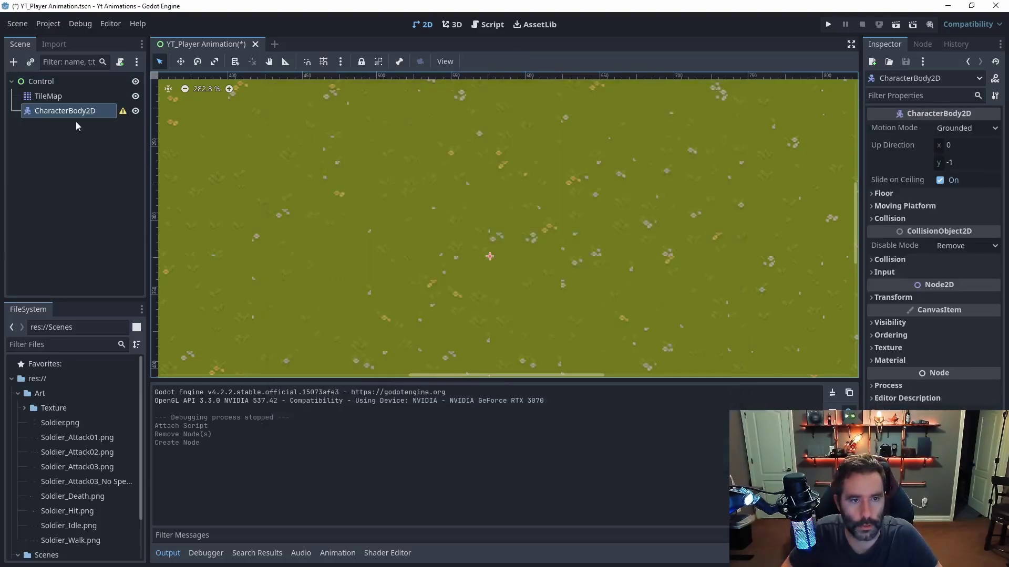
Add a CollisionShape2D child under the CharacterBody2D
right_click(69, 112)
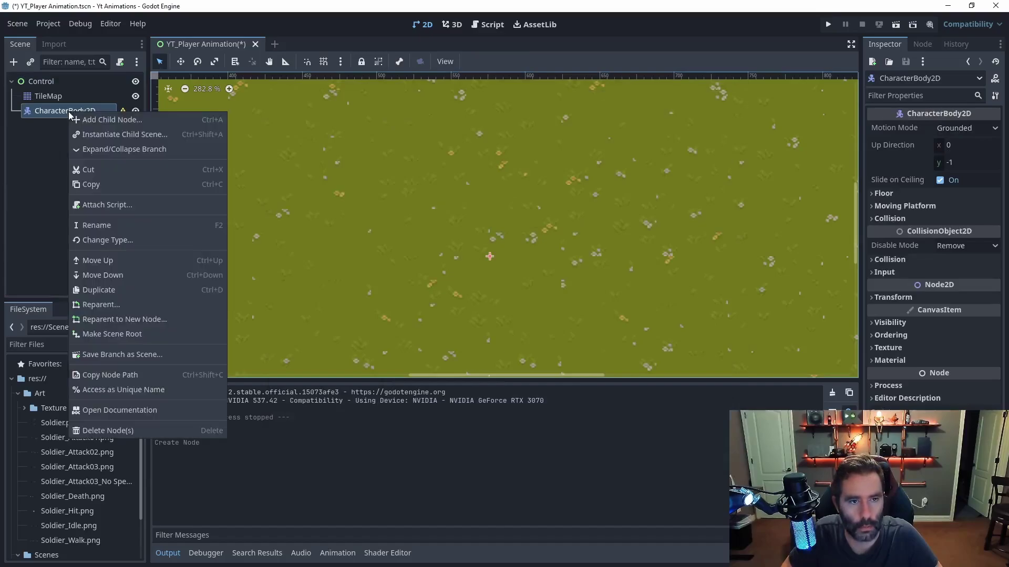
left_click(102, 119)
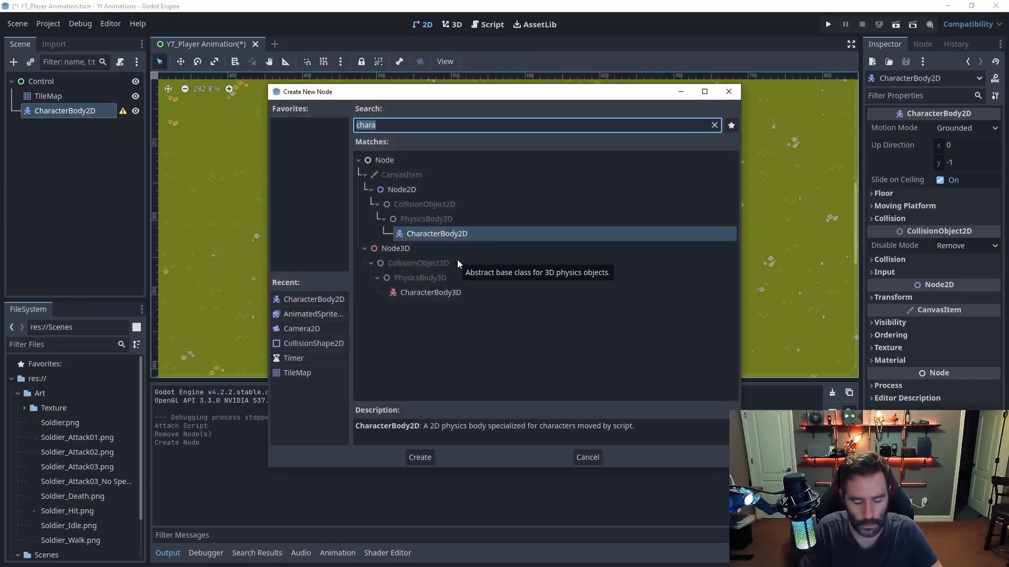
type("coll")
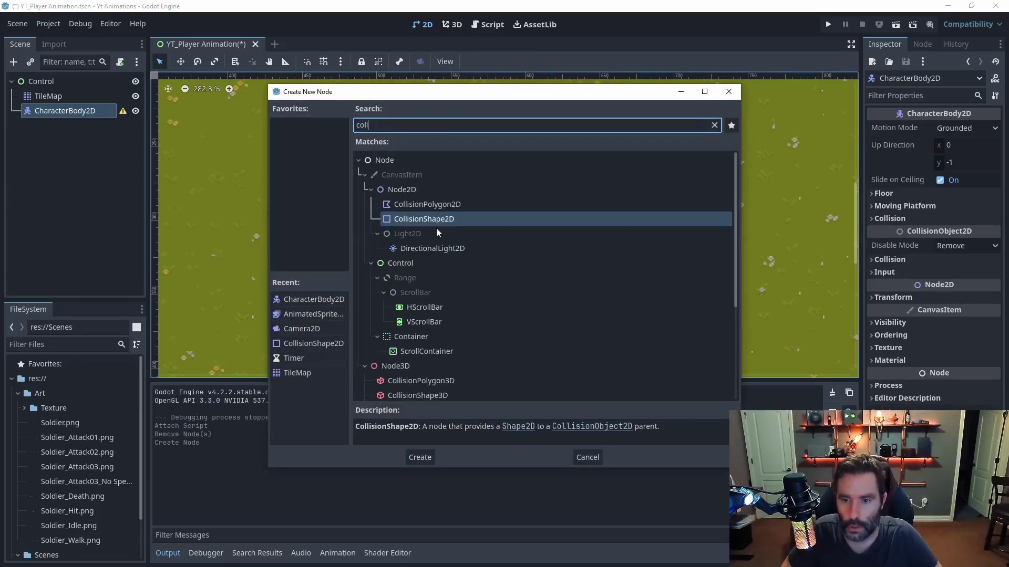
left_click(446, 222)
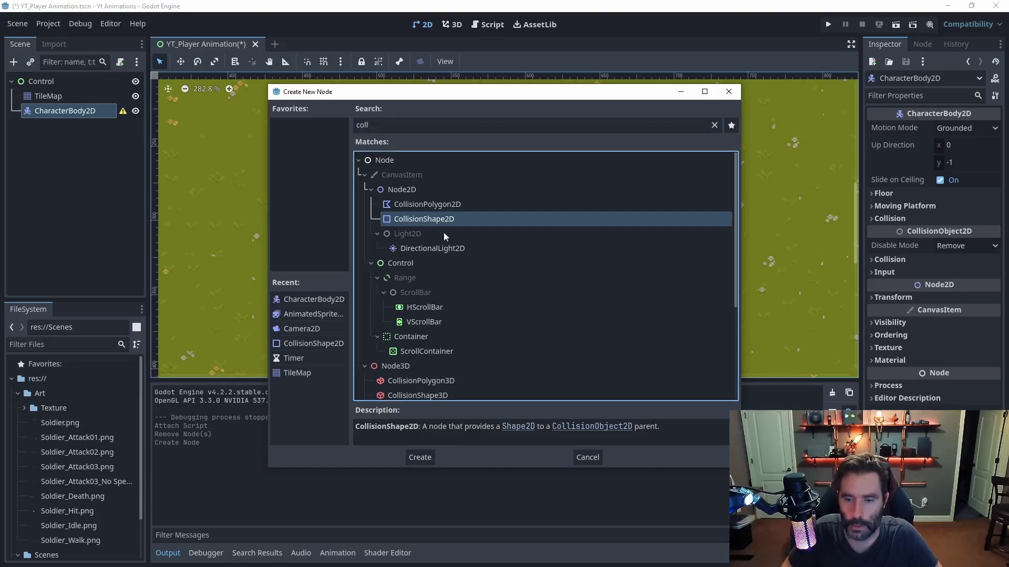
left_click(424, 456)
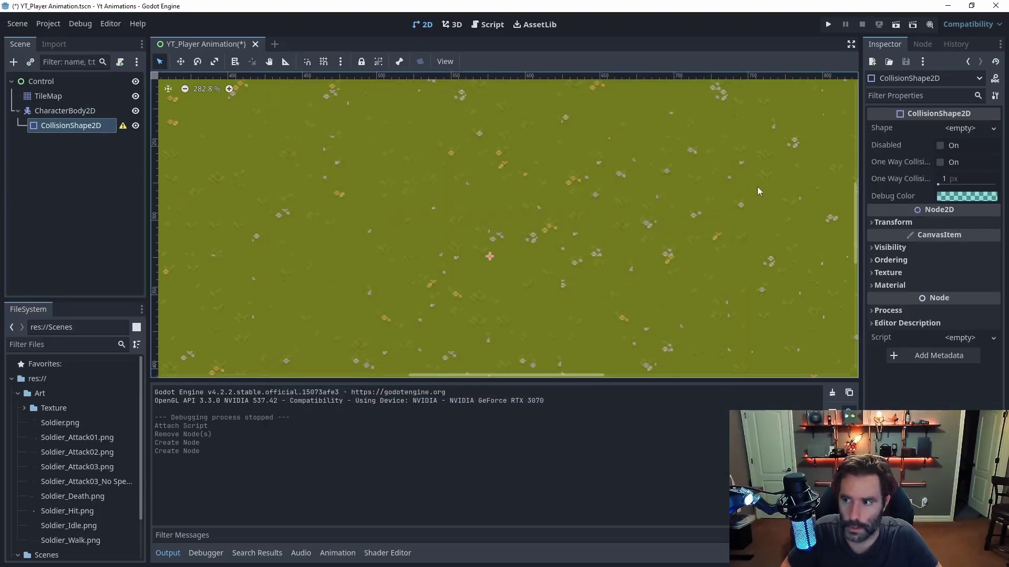
Give the collision a new CircleShape2D and drag its radius slightly larger
left_click(966, 131)
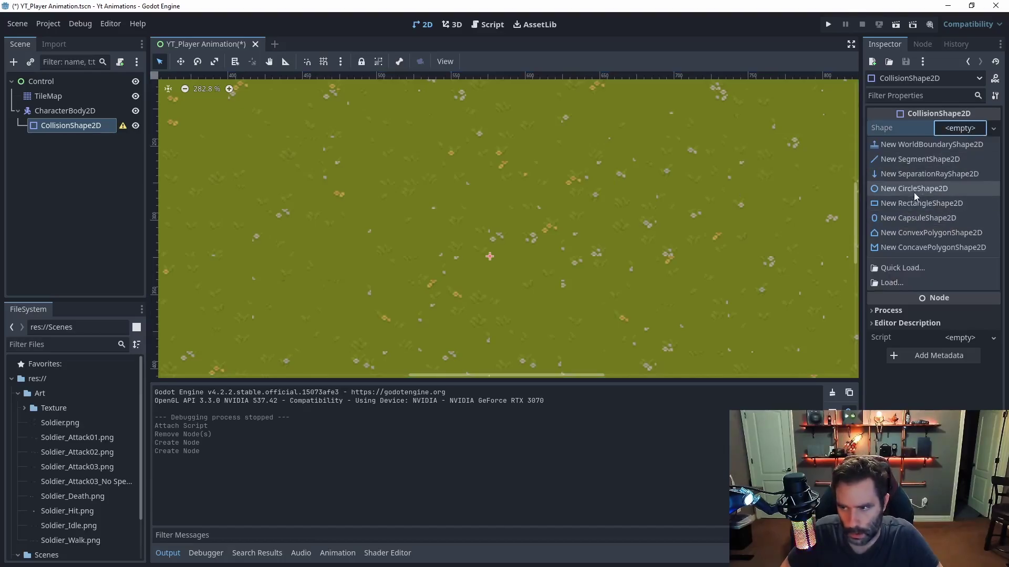
left_click(913, 189)
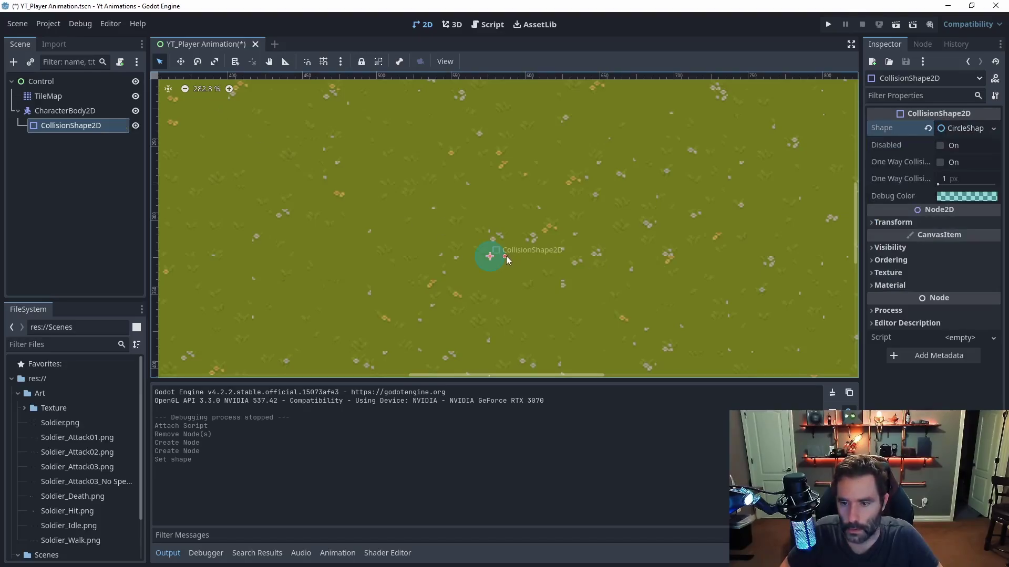
left_click_drag(507, 256, 516, 257)
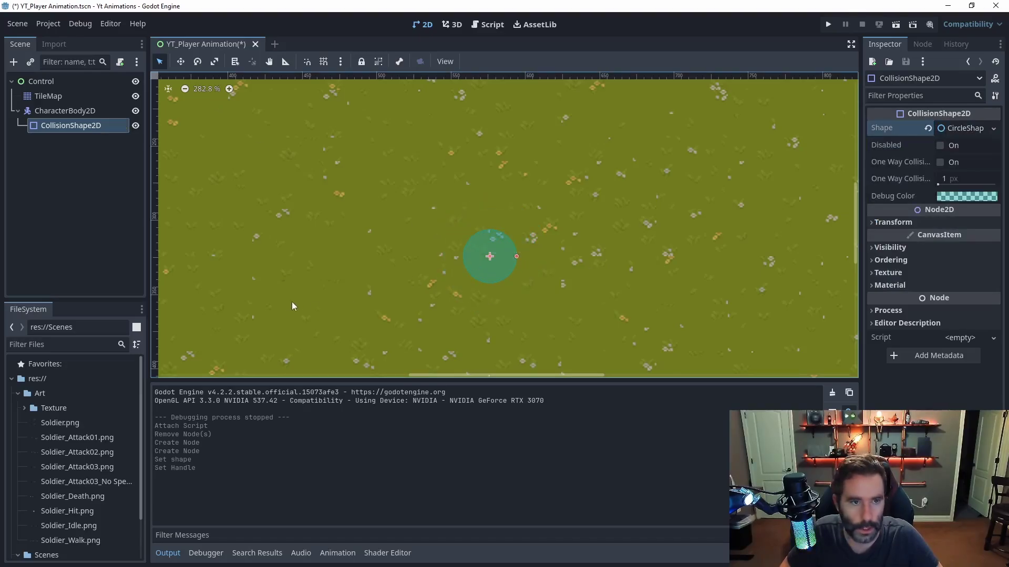
right_click(60, 112)
Add a Camera2D child under the CharacterBody2D
left_click(125, 119)
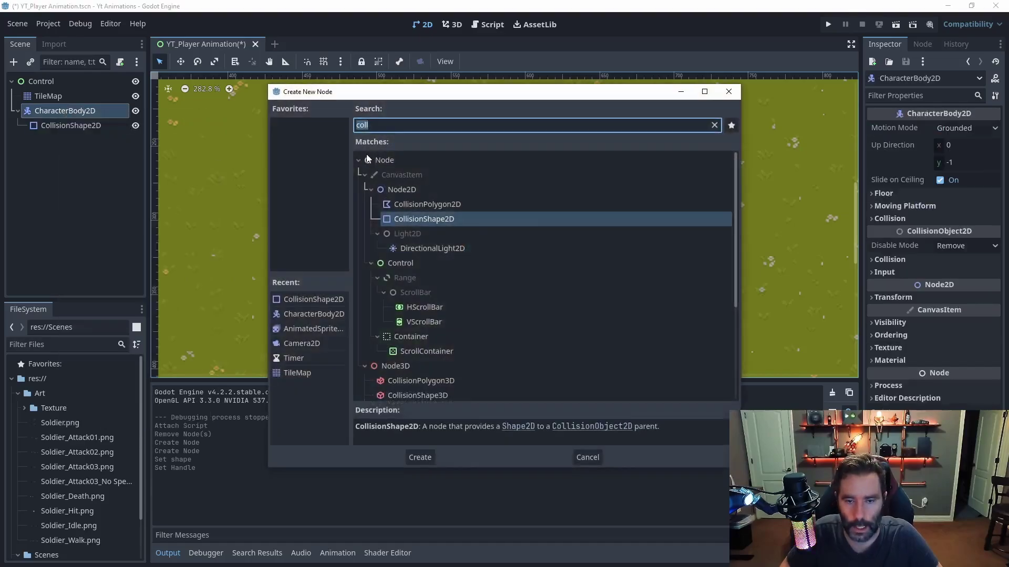
type("camer")
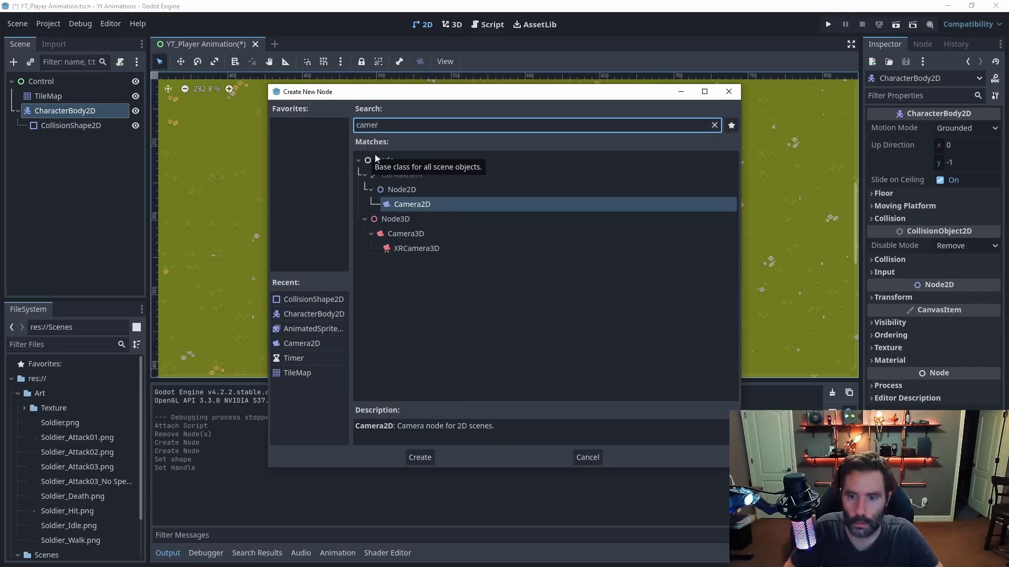
left_click(420, 457)
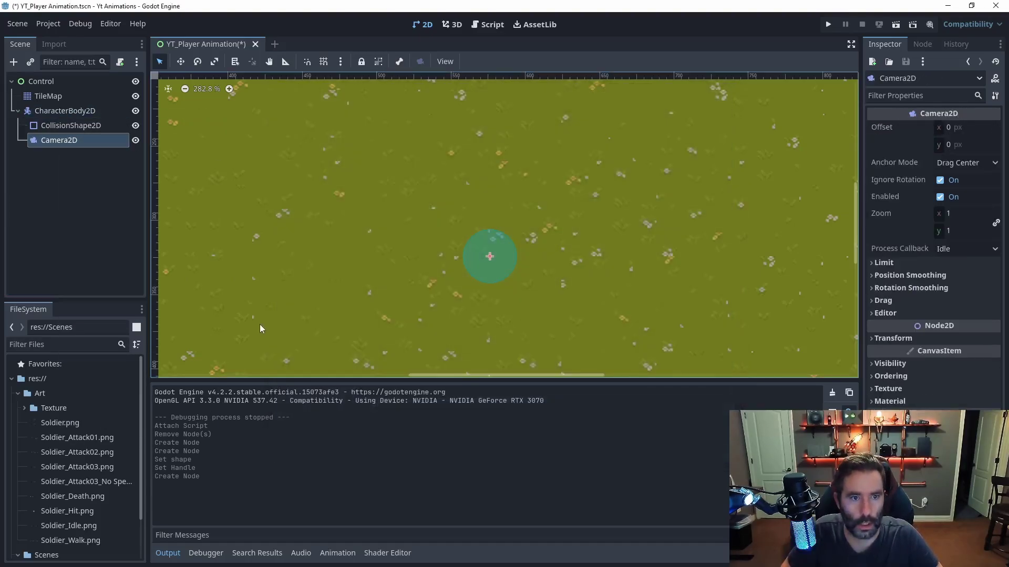
Set the camera's zoom to 2.5 on both axes
left_click(962, 214)
type("2.5")
key("Tab")
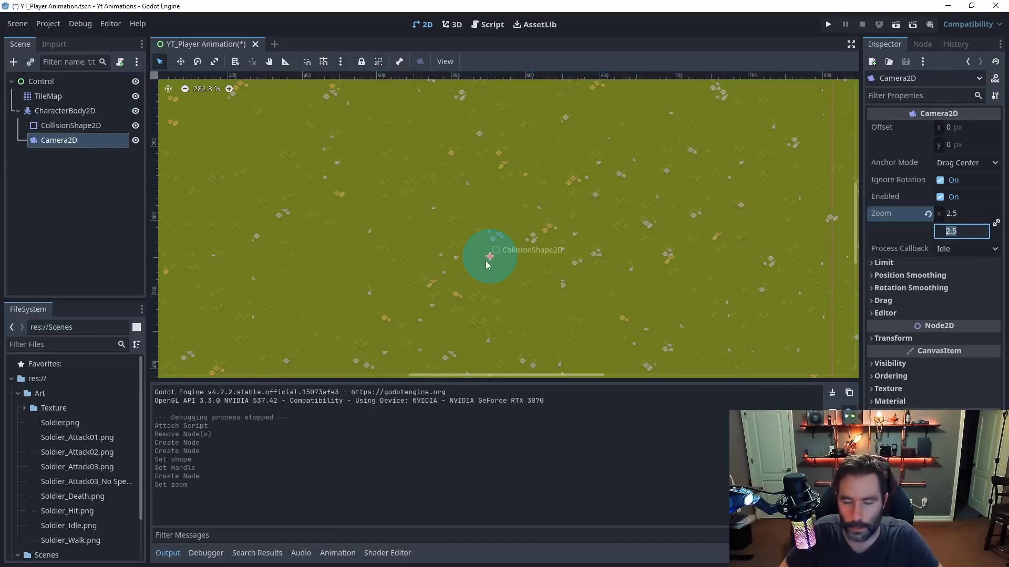
right_click(56, 111)
Add an AnimatedSprite2D child under the CharacterBody2D
left_click(82, 119)
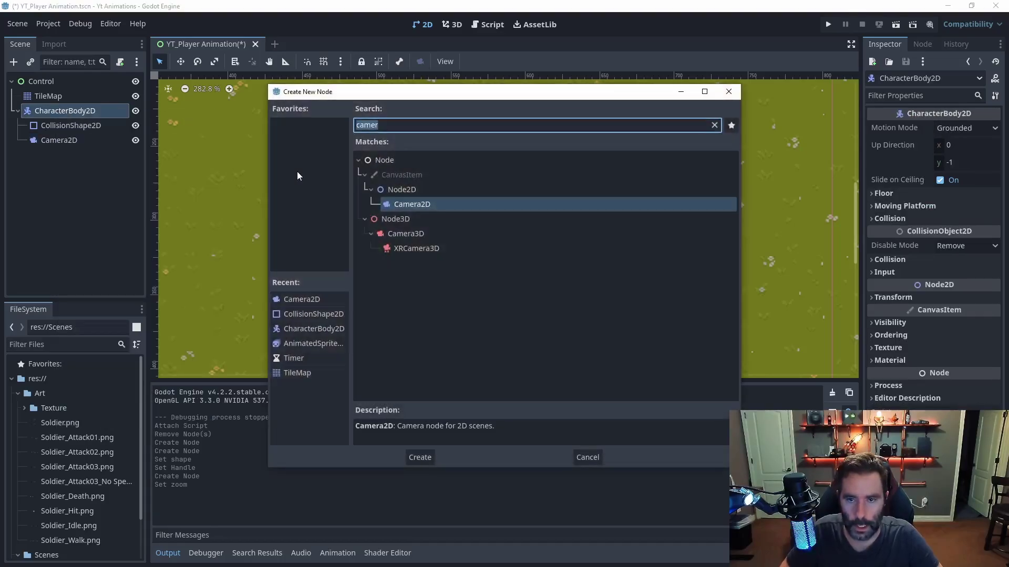
type("sprite")
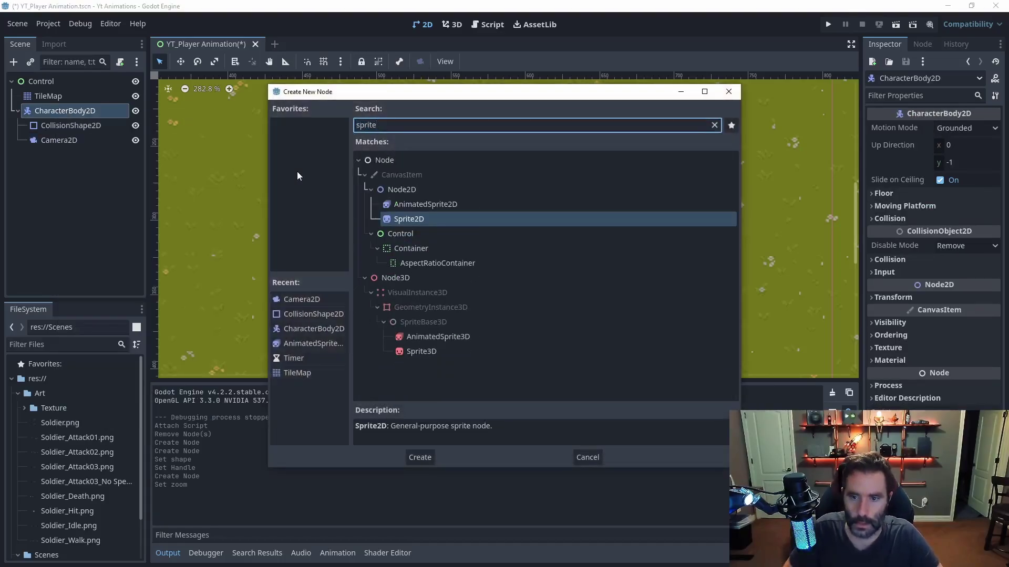
left_click(453, 207)
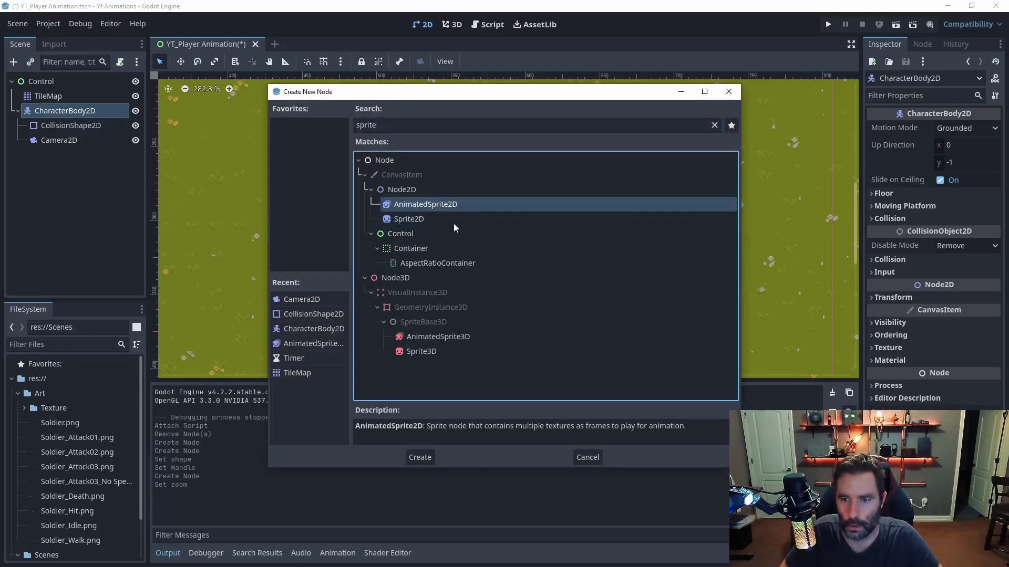
left_click(420, 457)
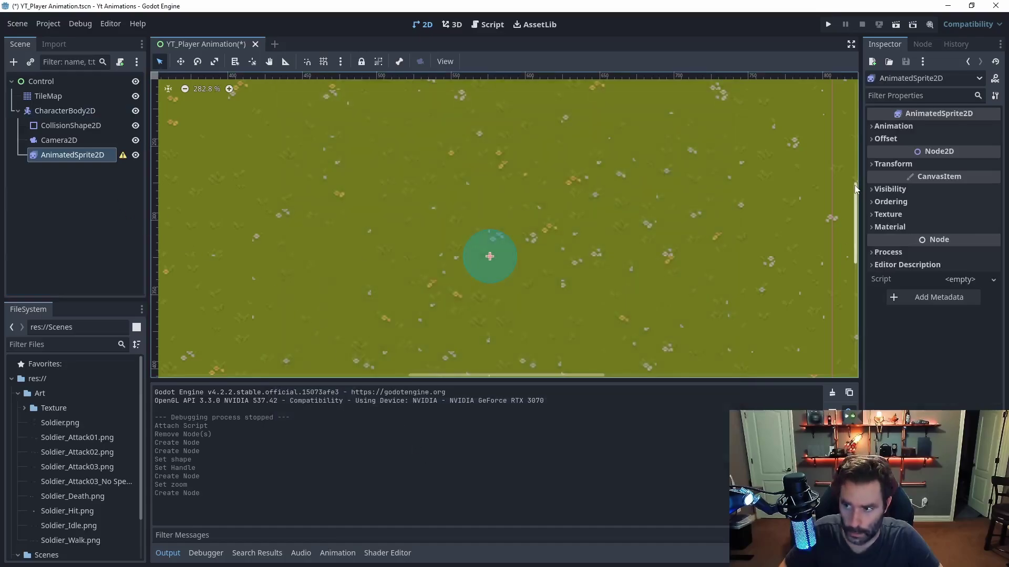
Assign a new SpriteFrames resource to the sprite's Animation settings
left_click(873, 126)
left_click(966, 142)
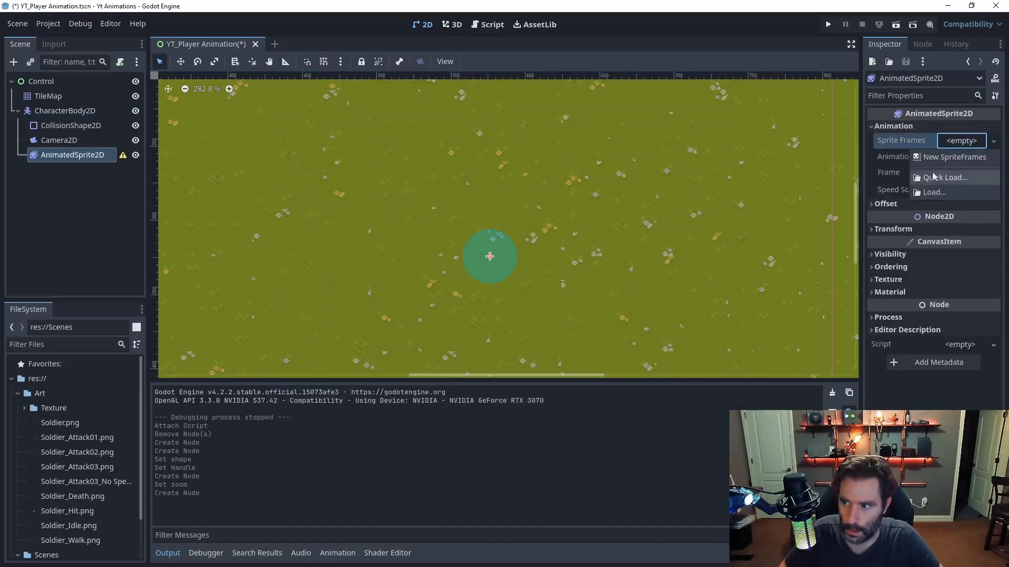
left_click(956, 157)
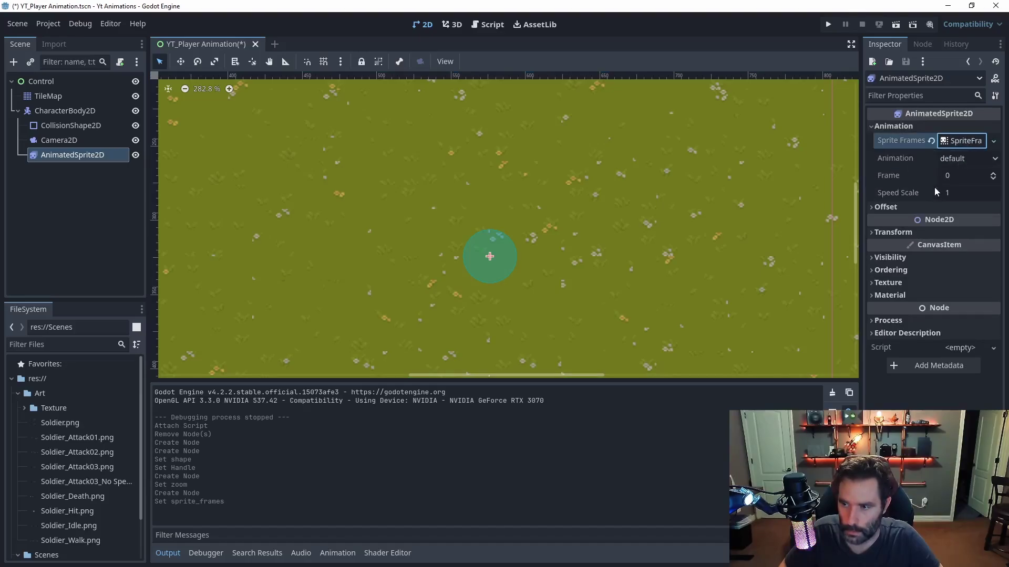
Rename the 'default' animation to Idle and bring up the add-frames-from-sprite-sheet file picker
left_click(970, 141)
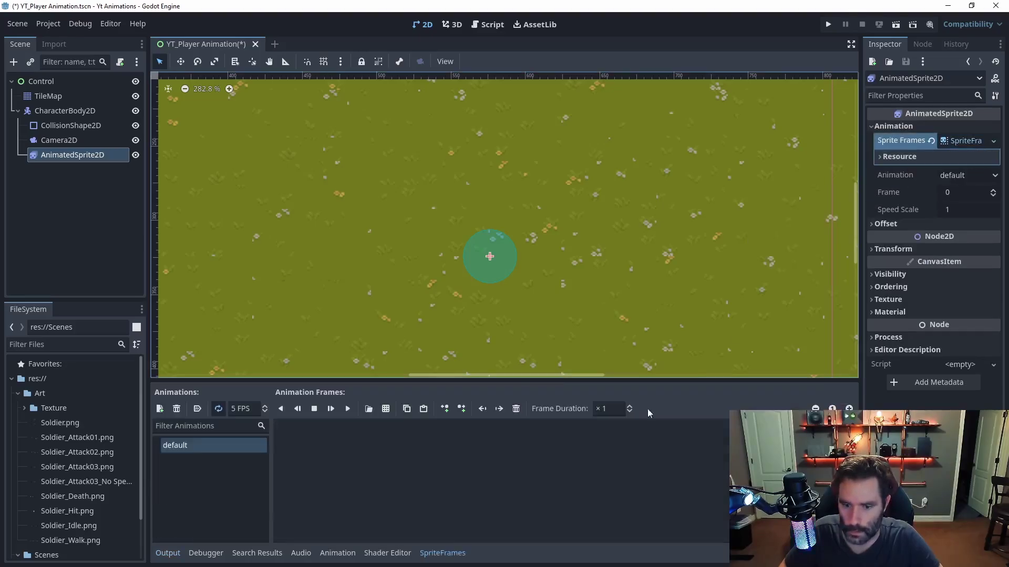
double_click(176, 446)
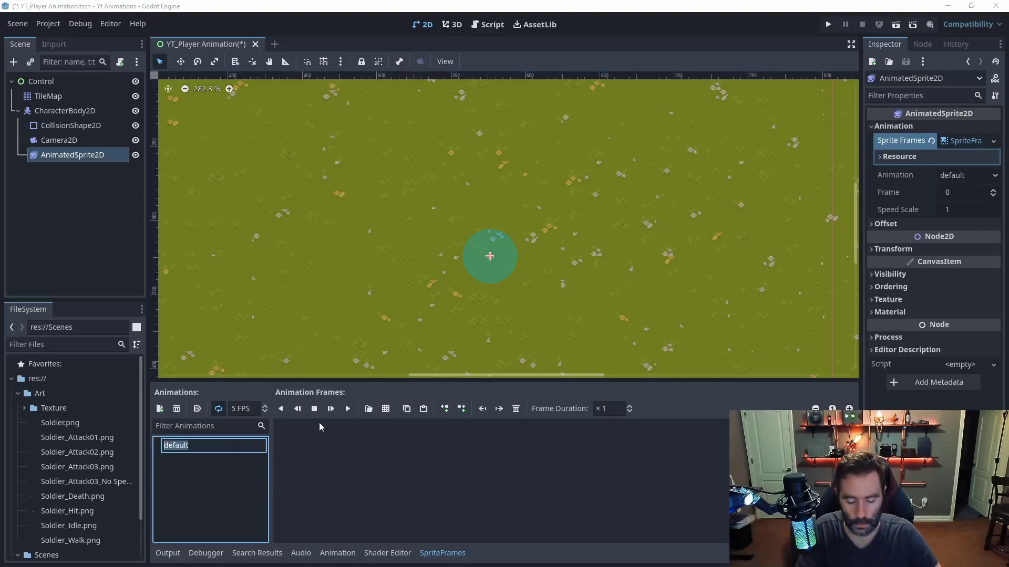
type("Idle")
key("Return")
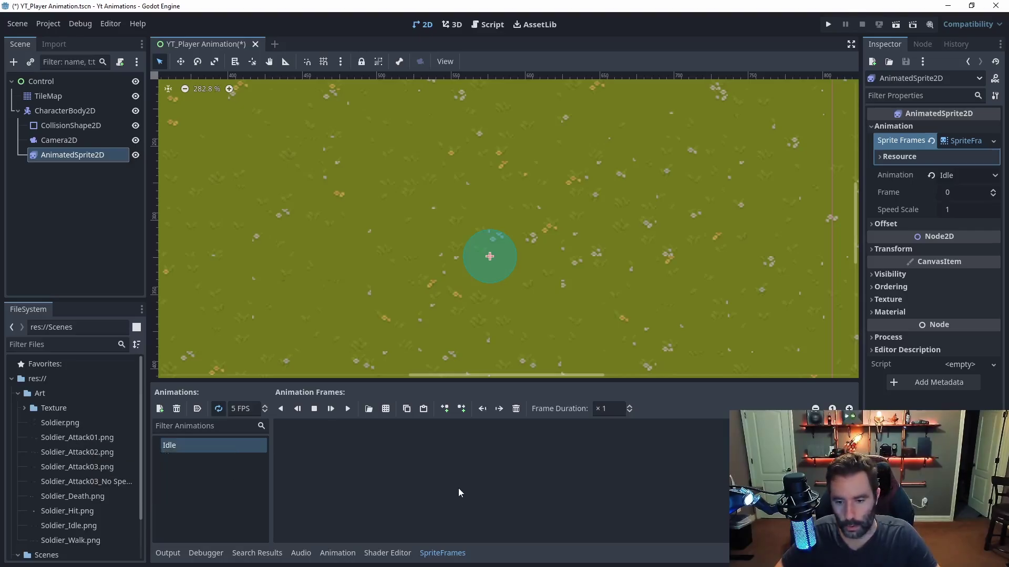
left_click(386, 409)
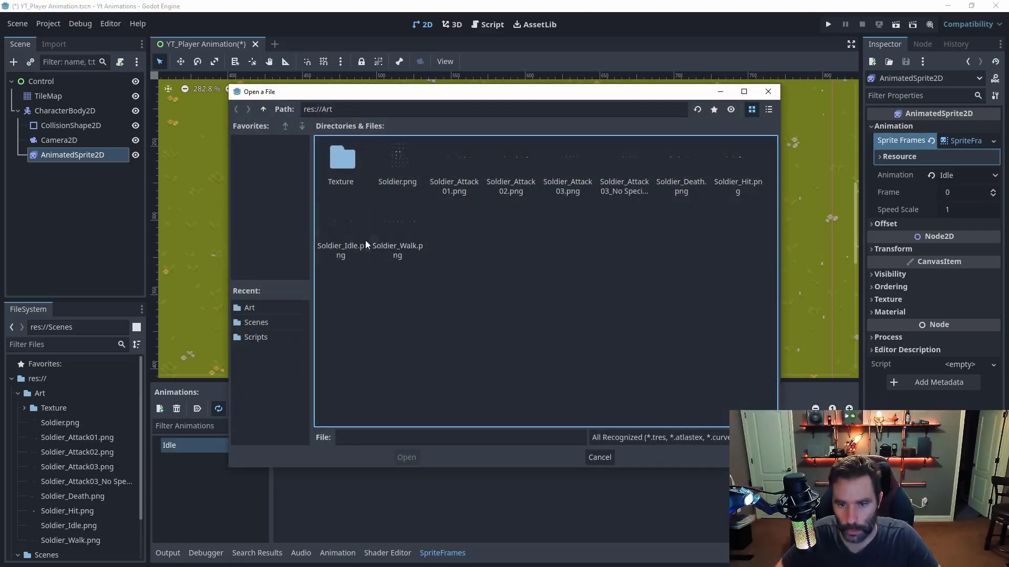
Load Soldier_Idle.png, slice it into 100×100 px cells, and add all six frames to Idle
double_click(349, 222)
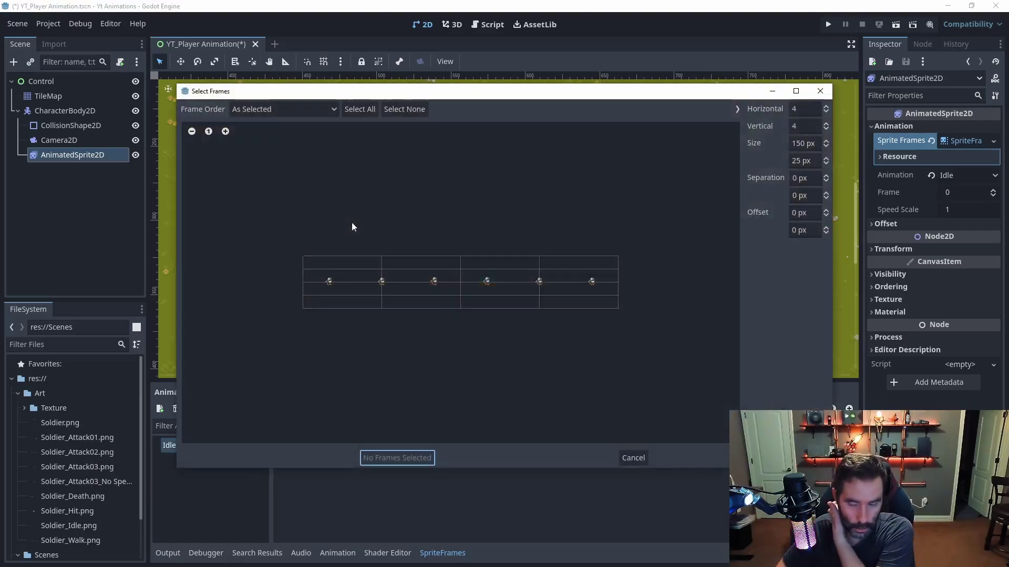
left_click(805, 147)
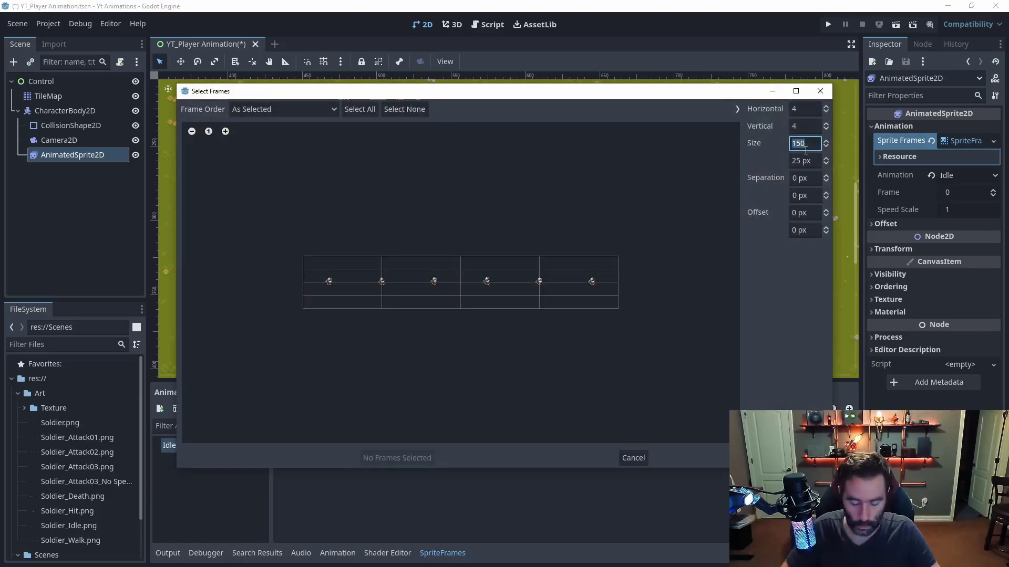
type("100")
key("Tab")
type("100")
key("Tab")
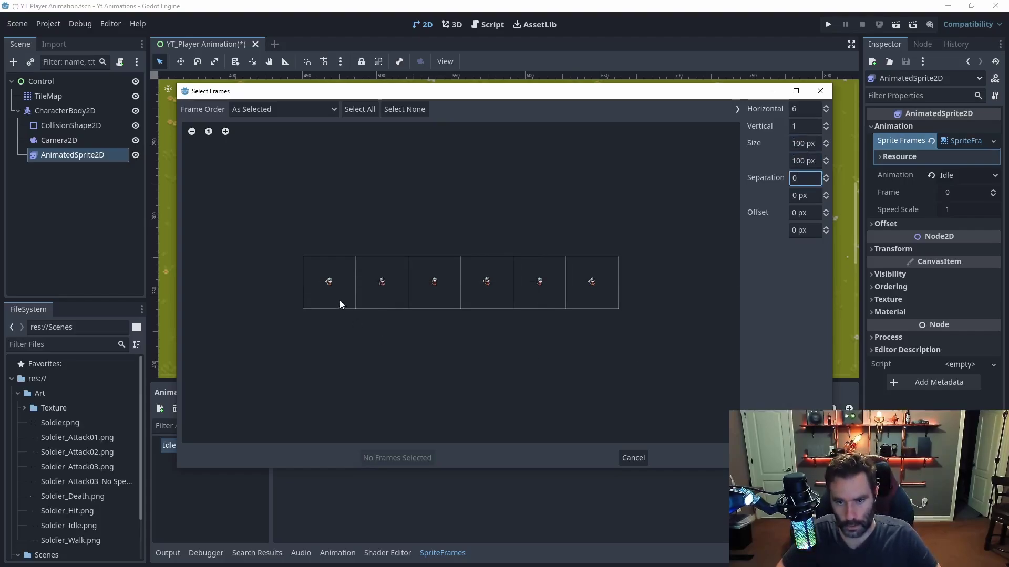
left_click_drag(332, 290, 601, 285)
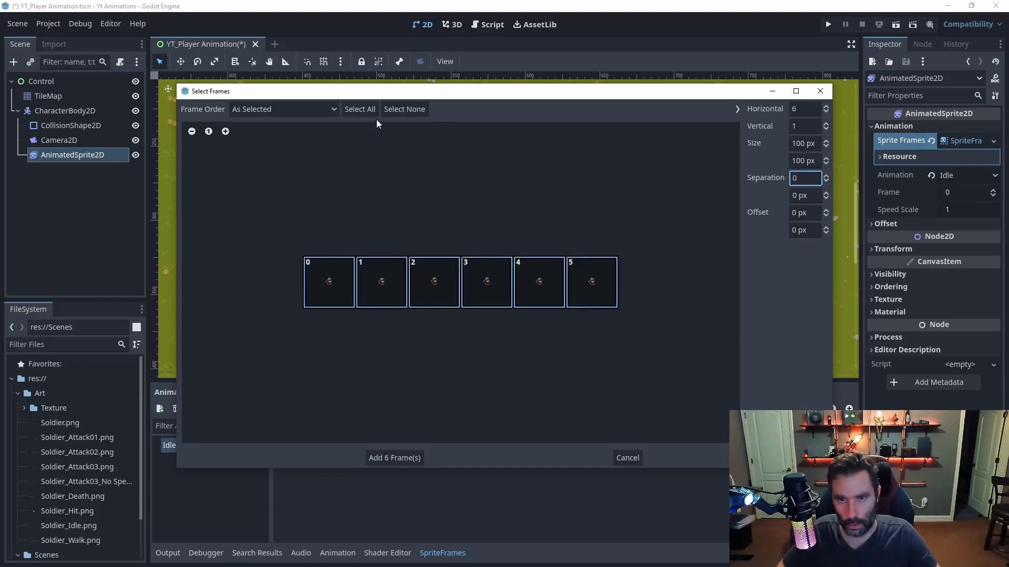
left_click(395, 458)
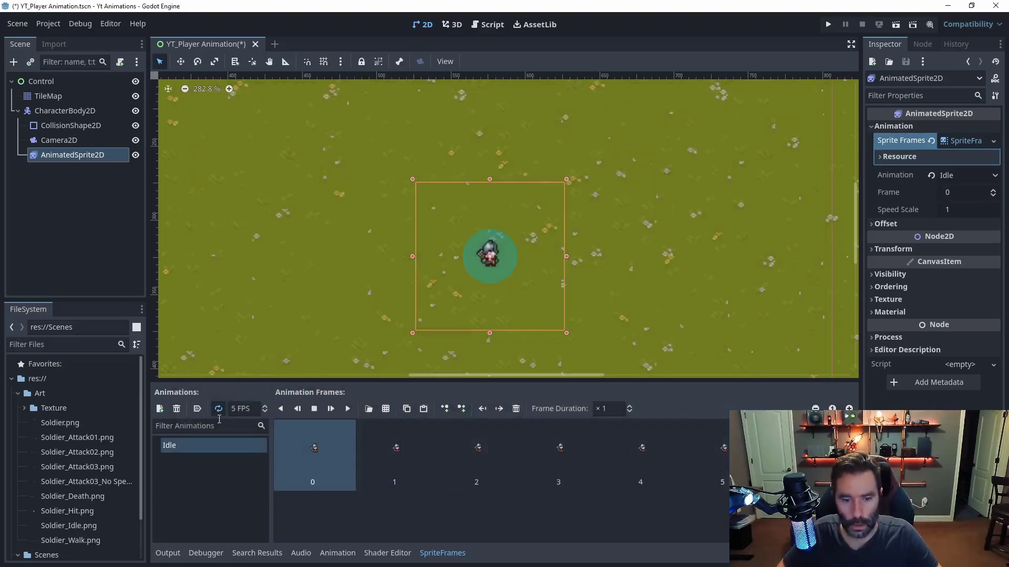
Play Idle, raise its speed to 12 FPS, then save and run the scene with F6
left_click(350, 409)
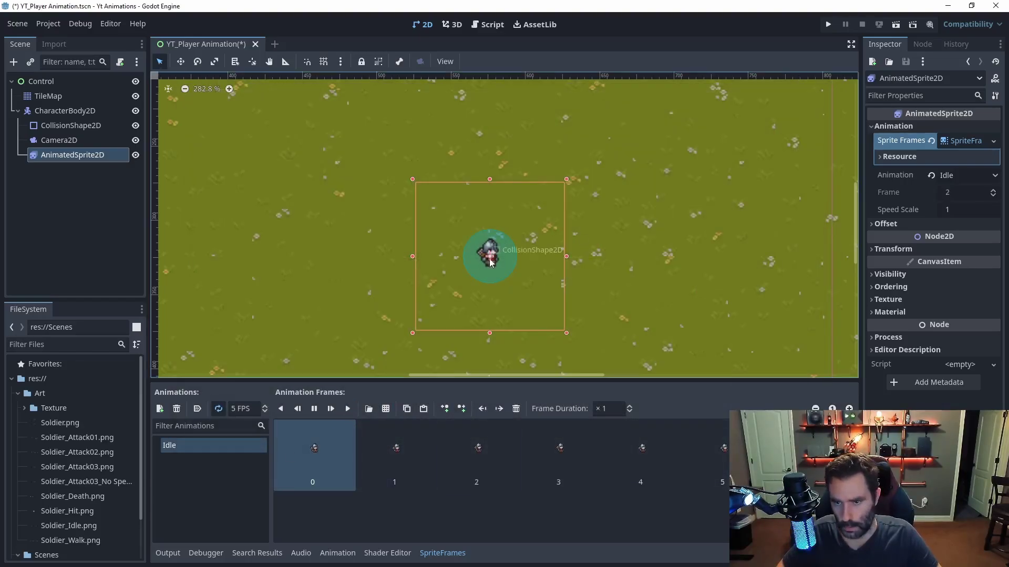
left_click(266, 408)
left_click(265, 407)
left_click(265, 407)
left_click(266, 406)
left_click(265, 407)
left_click(265, 406)
left_click(266, 407)
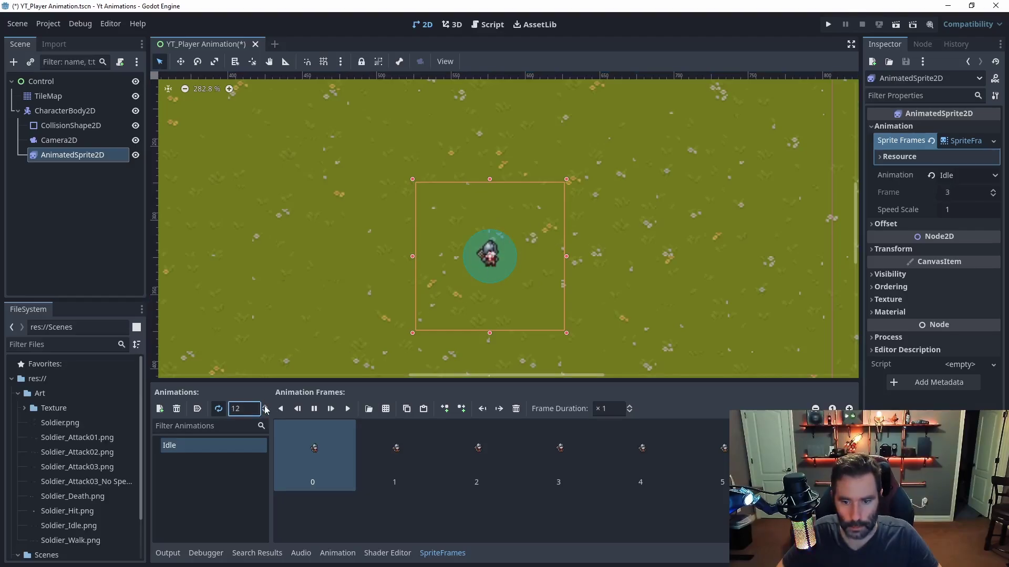
key("F6")
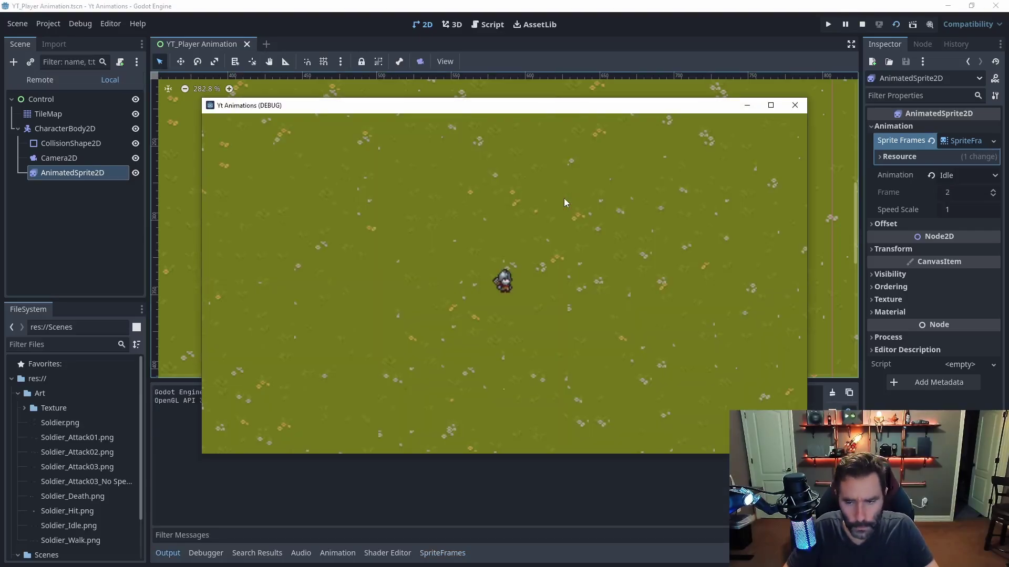
Close the Yt Animations (DEBUG) game window to stop the test run
left_click(795, 105)
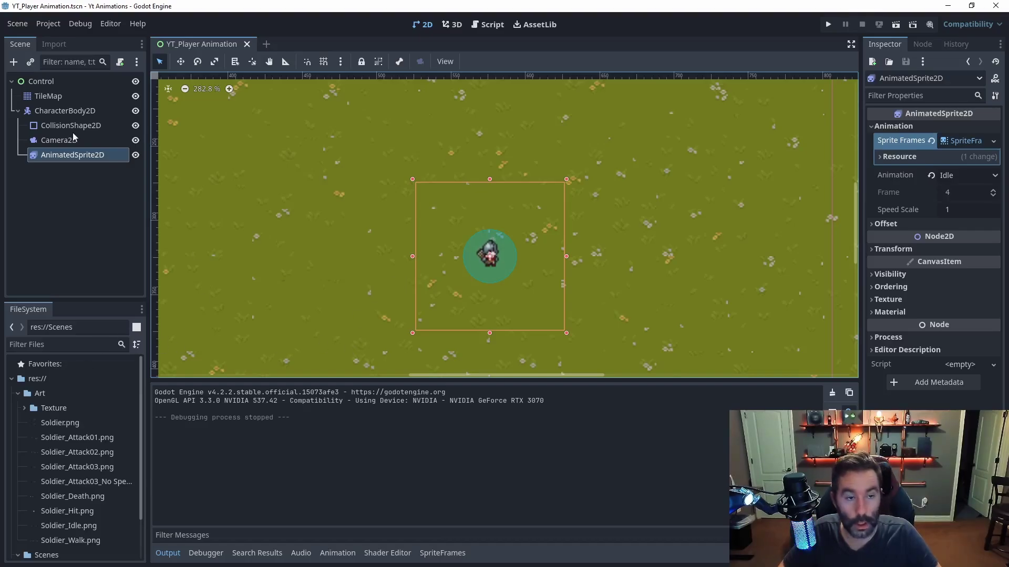
Attach a new CharacterBody2D.gd script with default settings to the CharacterBody2D node
left_click(58, 112)
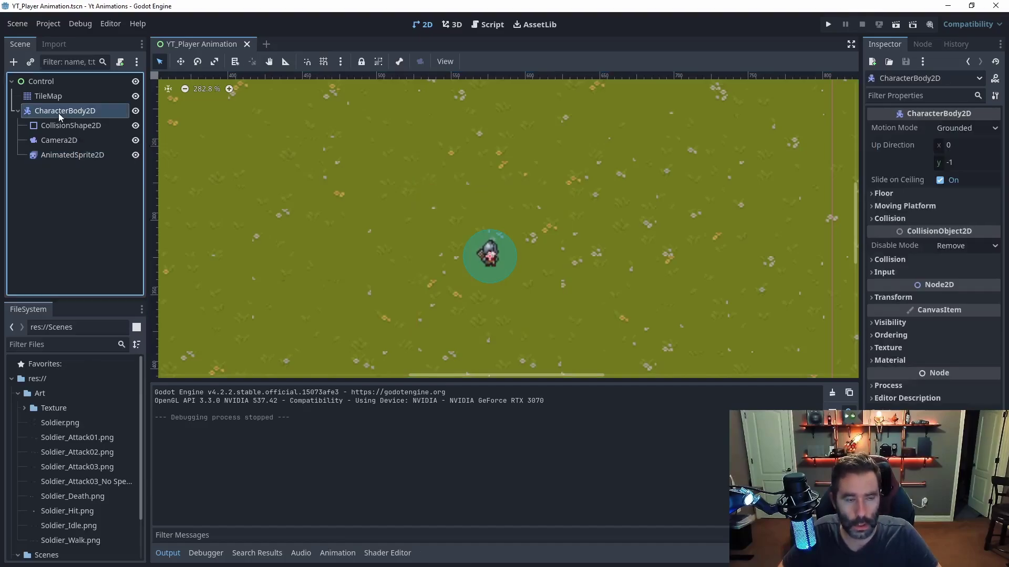
right_click(52, 111)
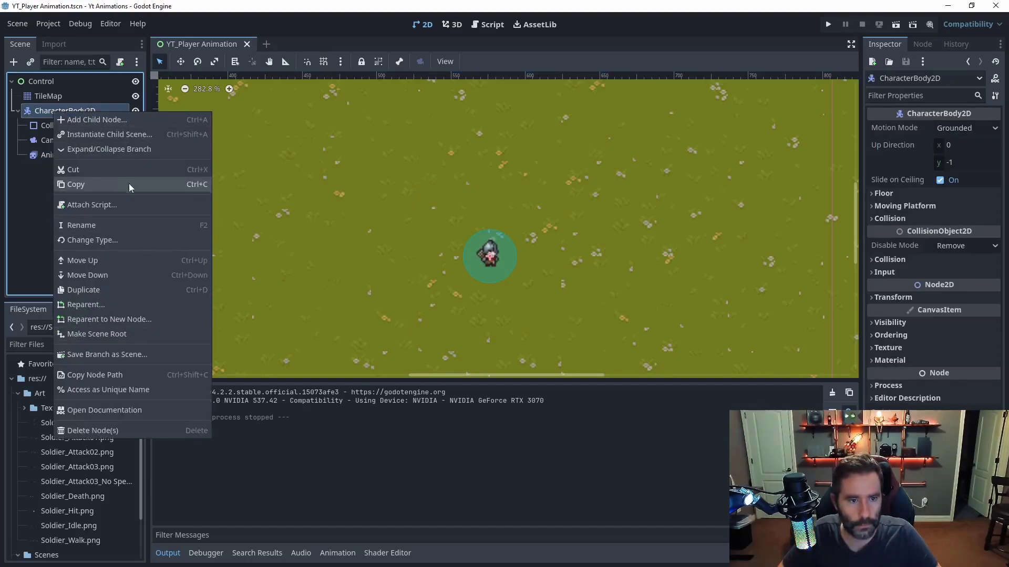
left_click(105, 205)
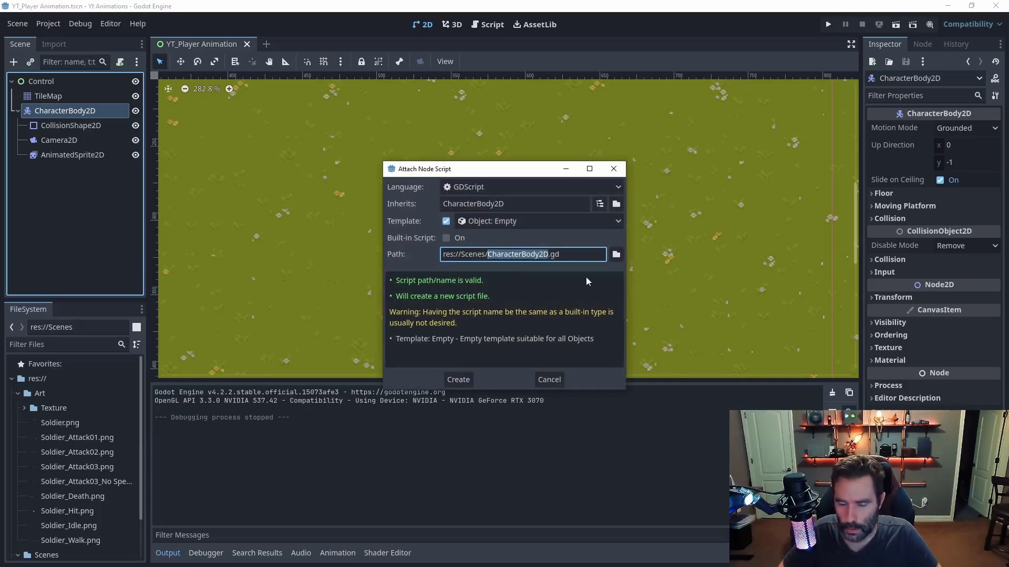
left_click(454, 381)
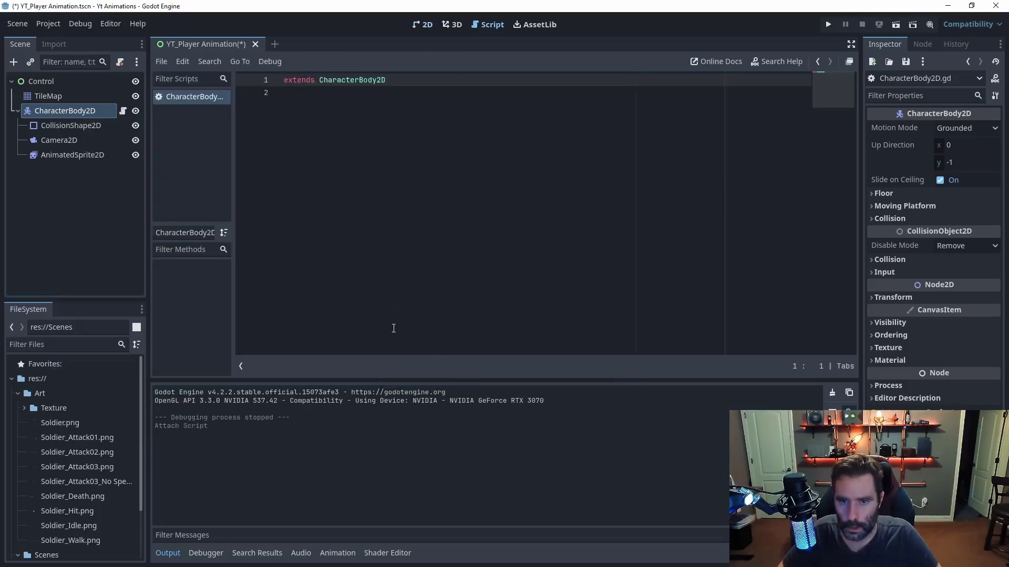
Add a 'func _ready():' declaration below the extends line
left_click(405, 84)
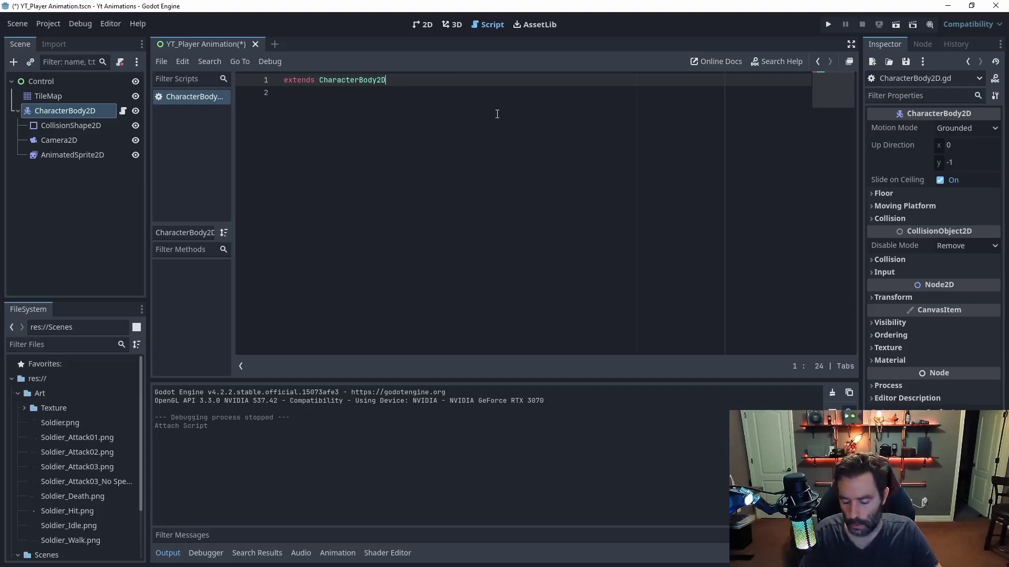
key("Down")
key("Return")
type("func _rea")
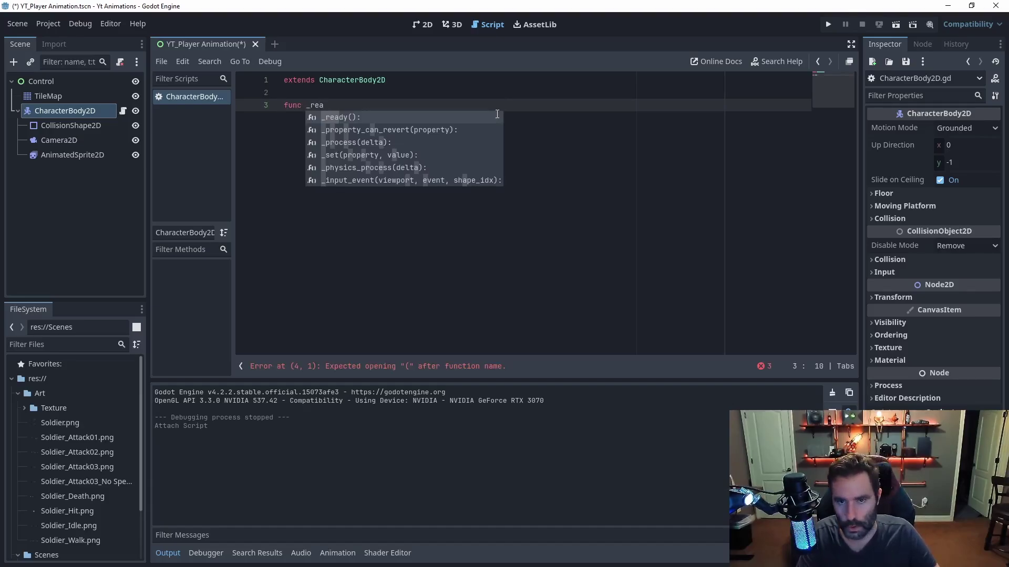
key("Return")
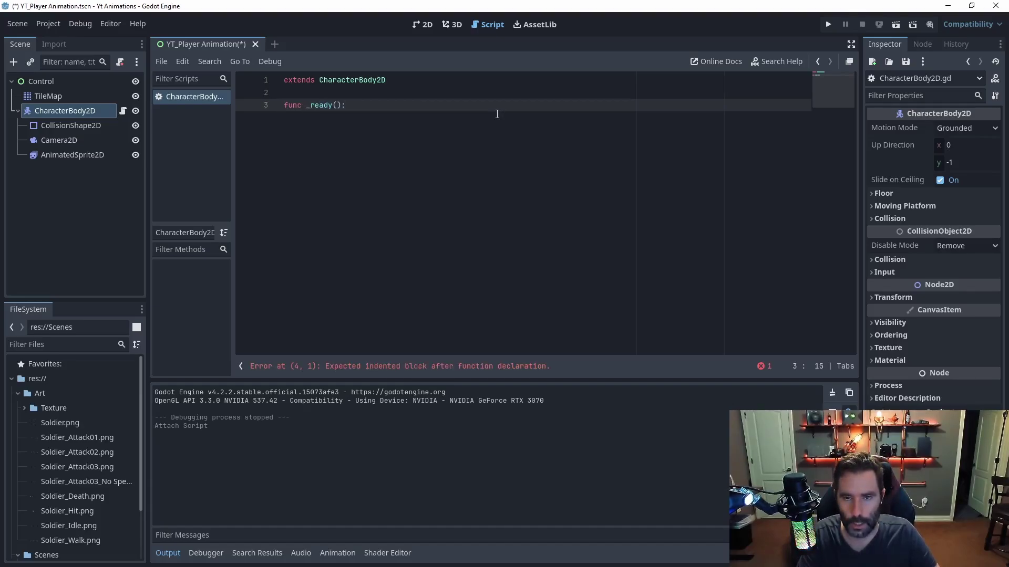
Write $AnimatedSprite2D.play("Idle") as the indented body of _ready
key("Return")
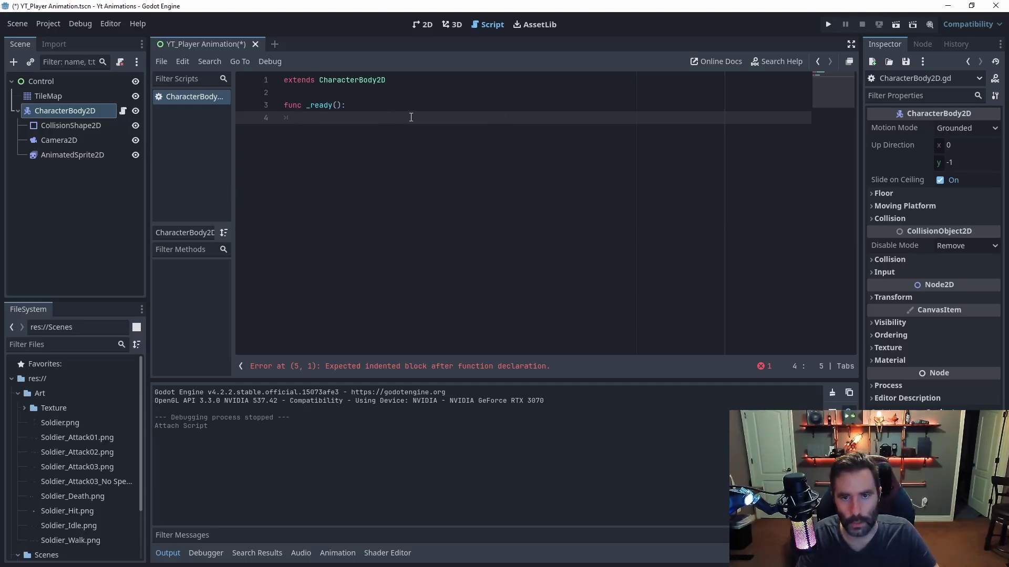
type("$Anim")
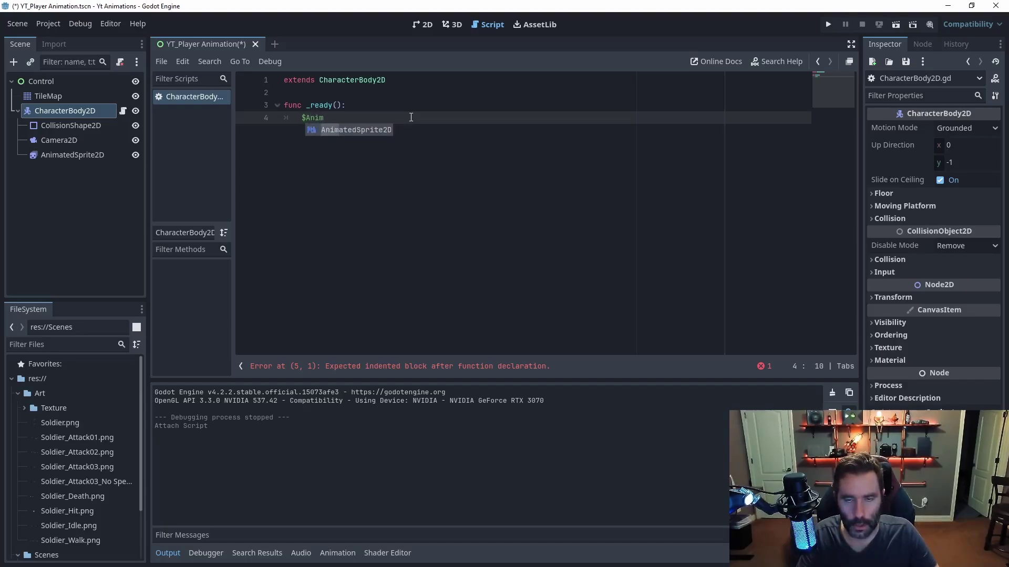
key("Return")
type(".play(\"")
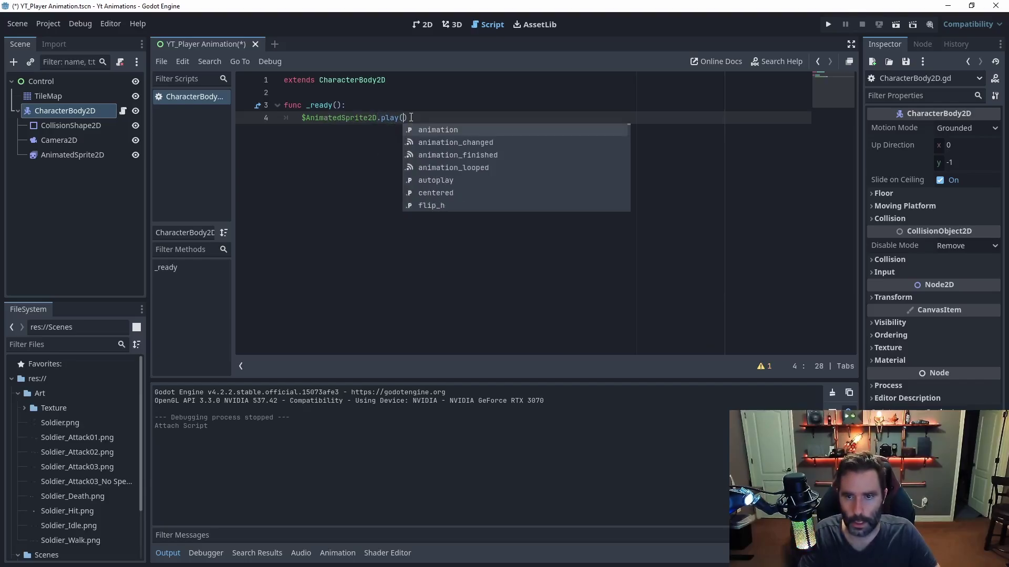
type("Idle\")")
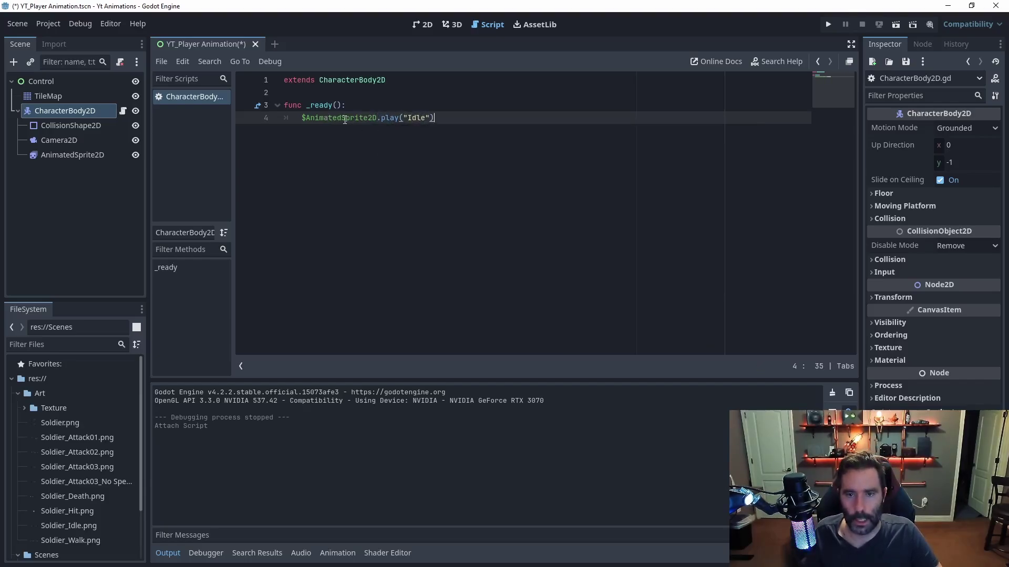
left_click(415, 79)
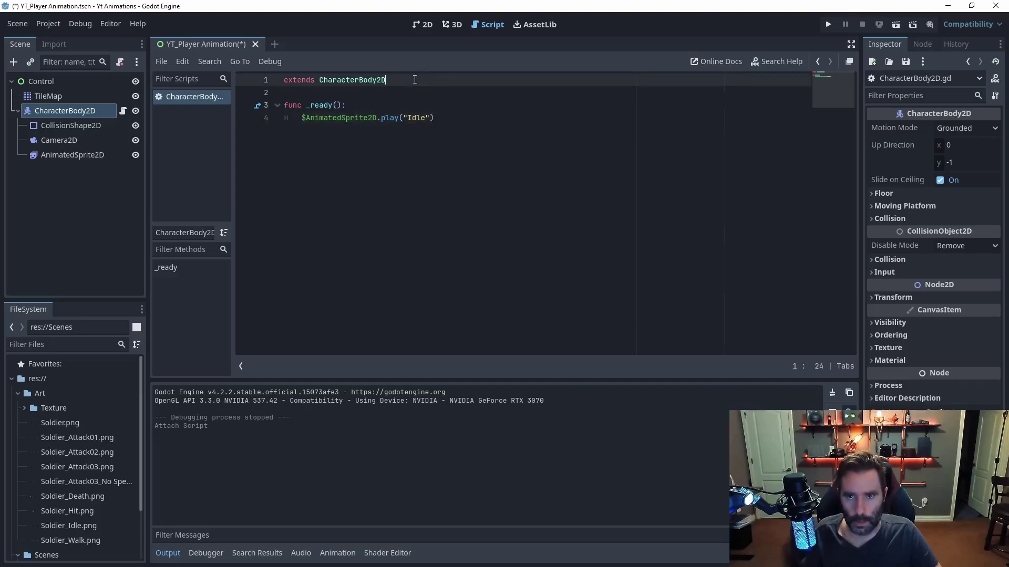
key("Return")
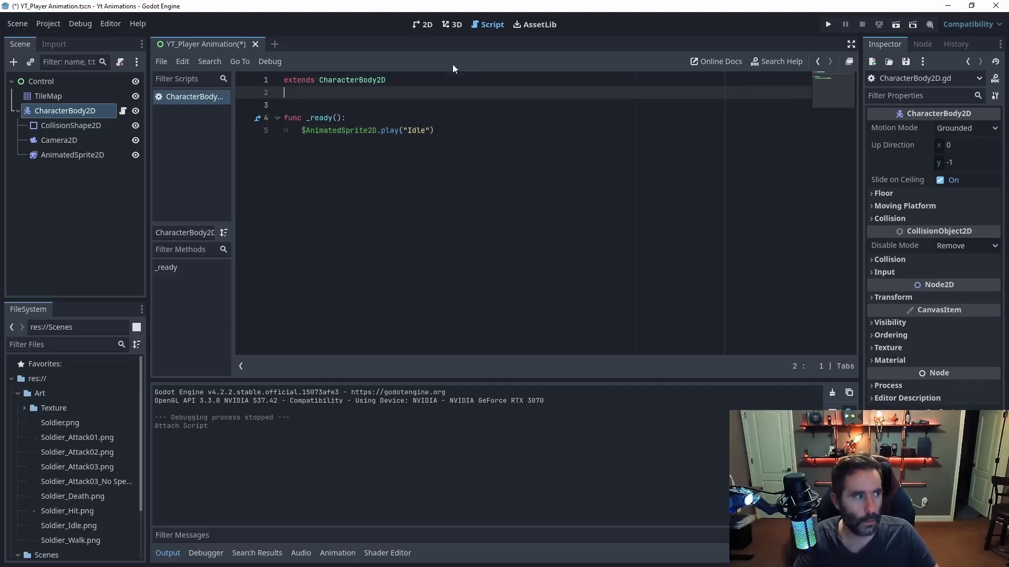
type("@onready ")
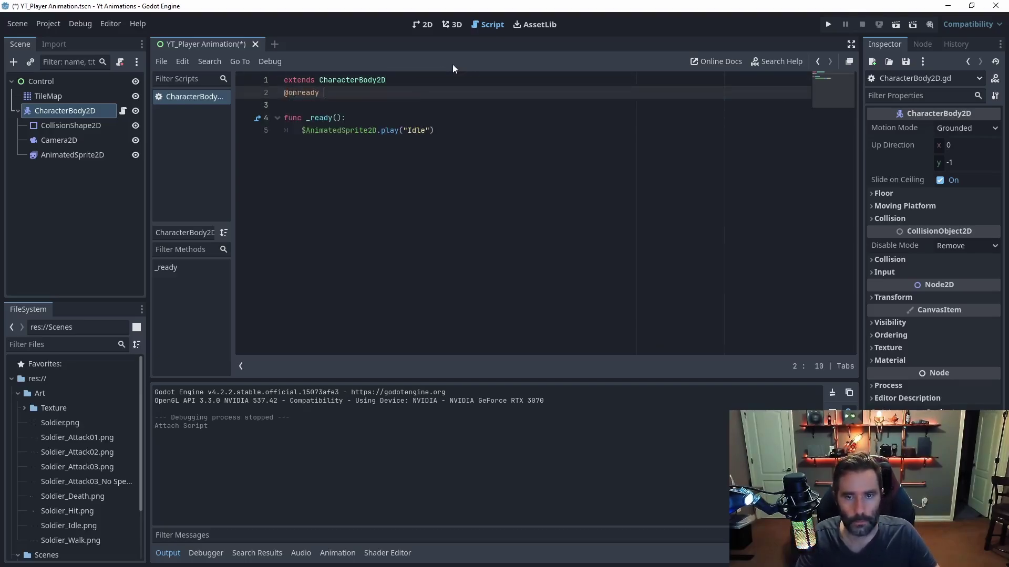
type("var sprite")
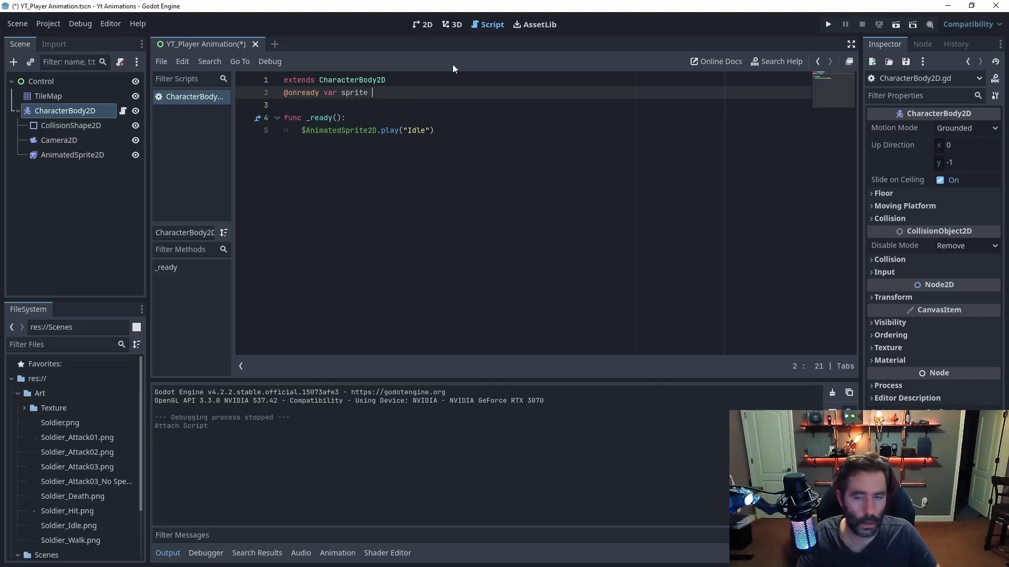
type(" =")
left_click_drag(62, 154, 392, 95)
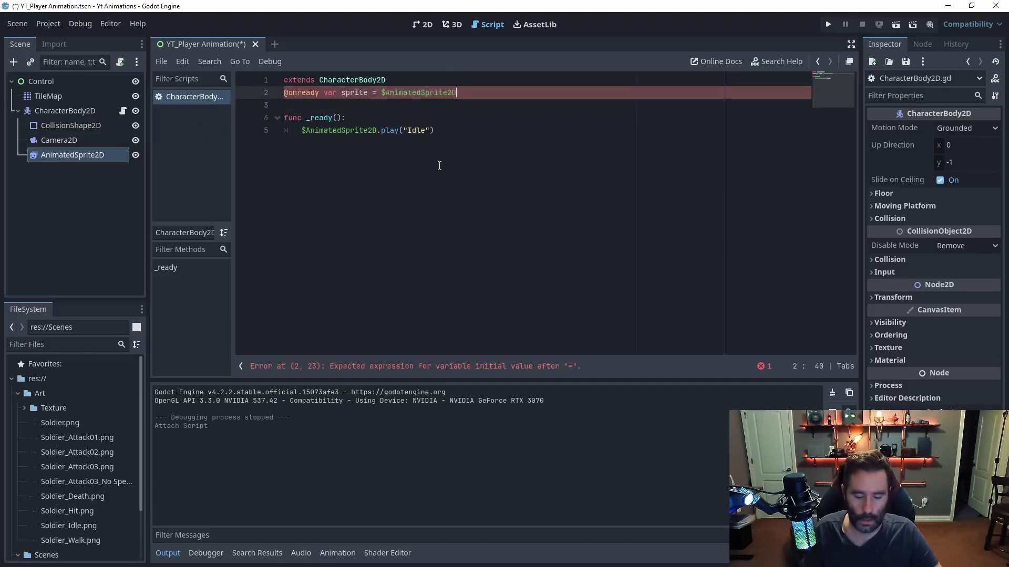
type("as")
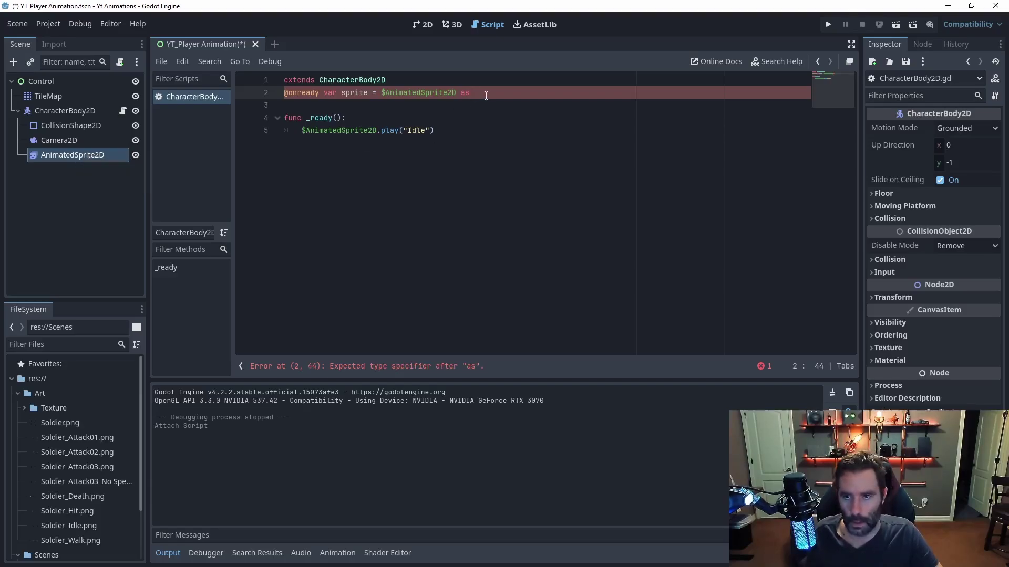
type("AnimatedS")
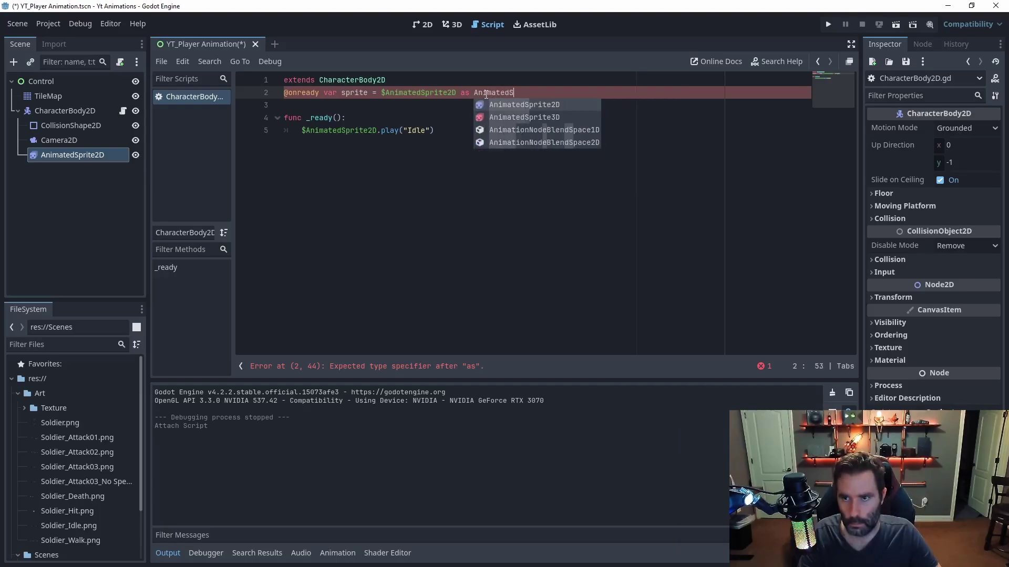
key("Return")
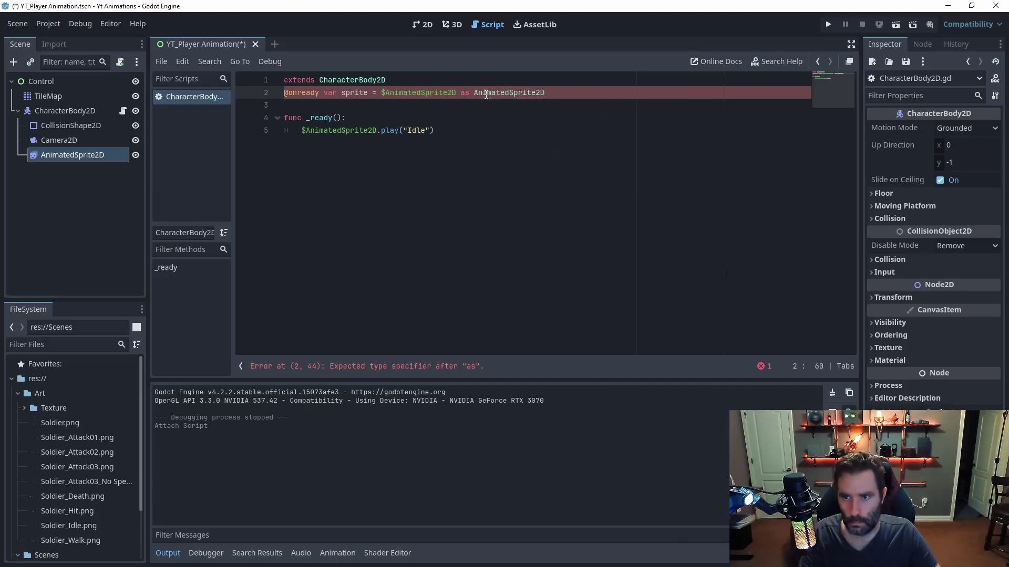
Replace $AnimatedSprite2D on line 5 with sprite, then save and run the game
left_click_drag(556, 93, 286, 94)
left_click_drag(301, 130, 377, 131)
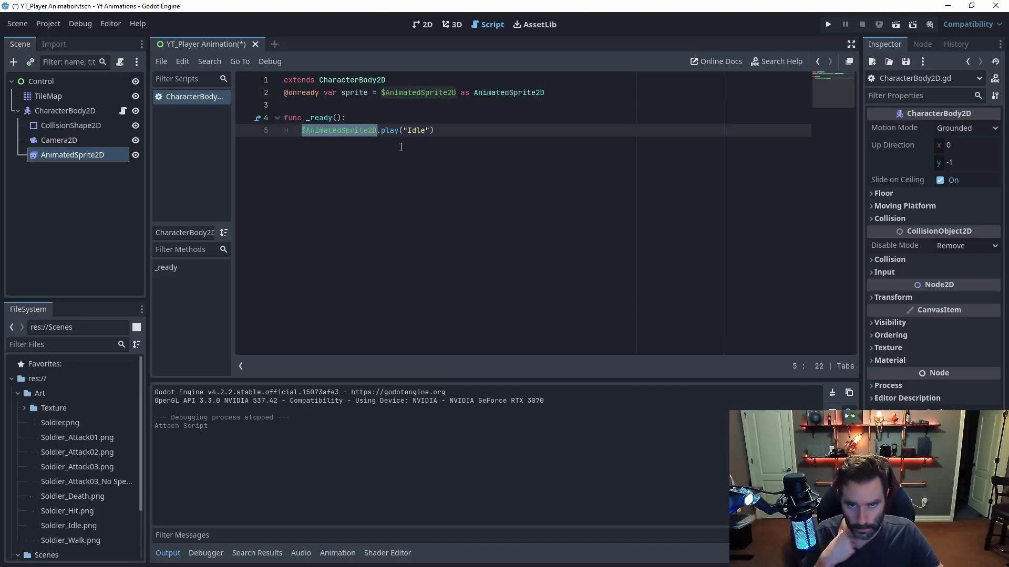
type("spr")
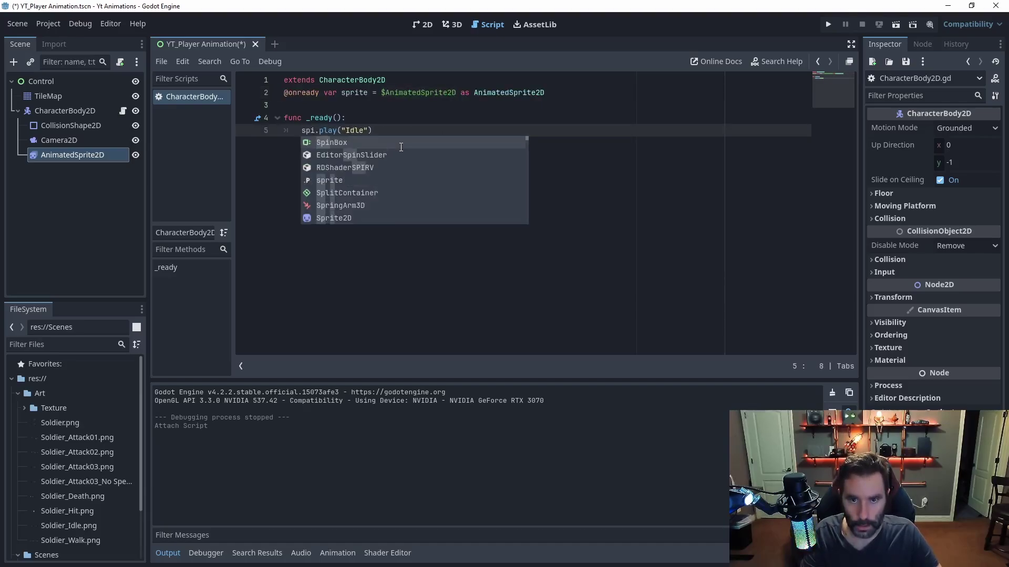
key("Return")
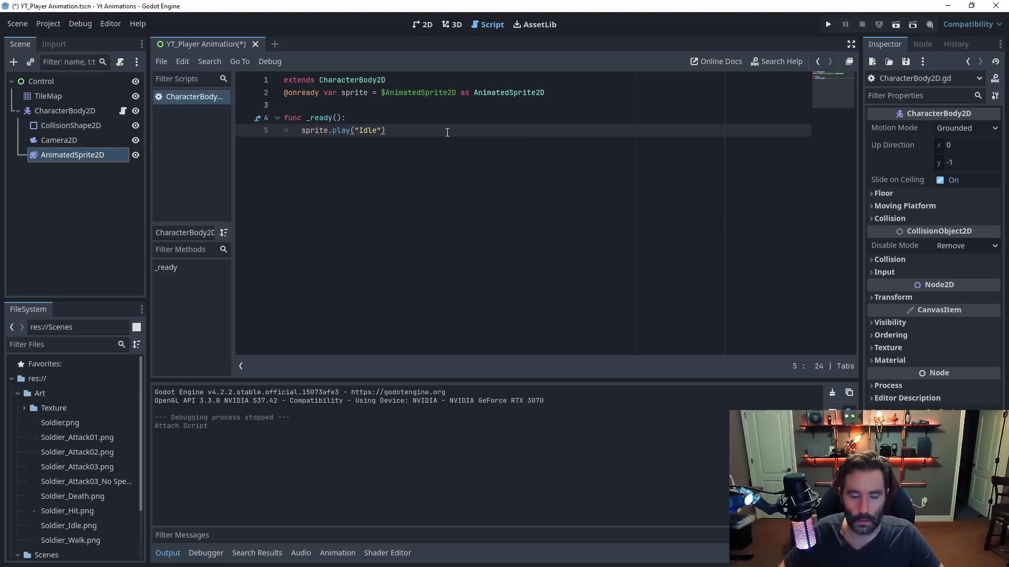
key("F5")
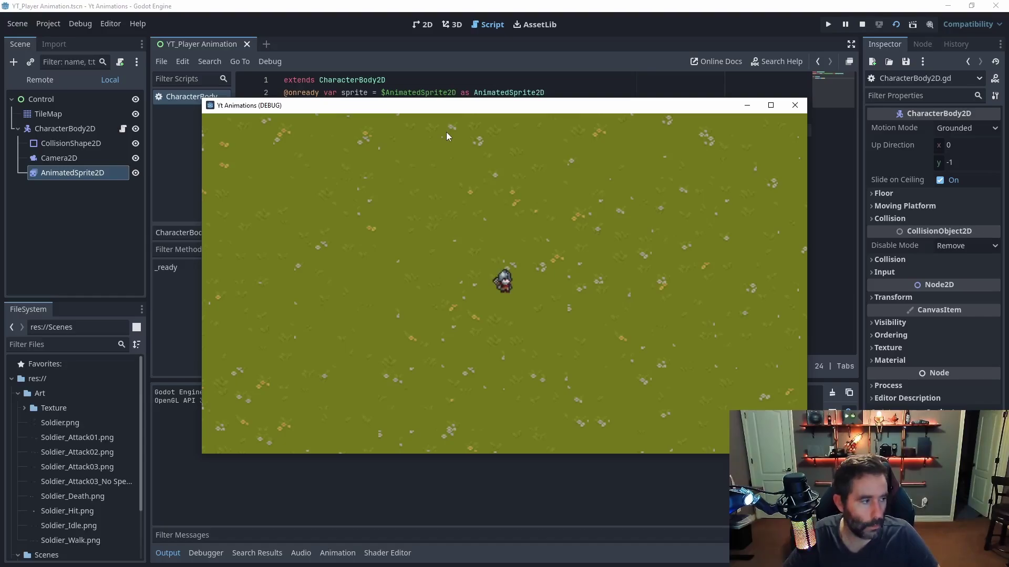
Close the running debug game window and open the Project menu
left_click(795, 105)
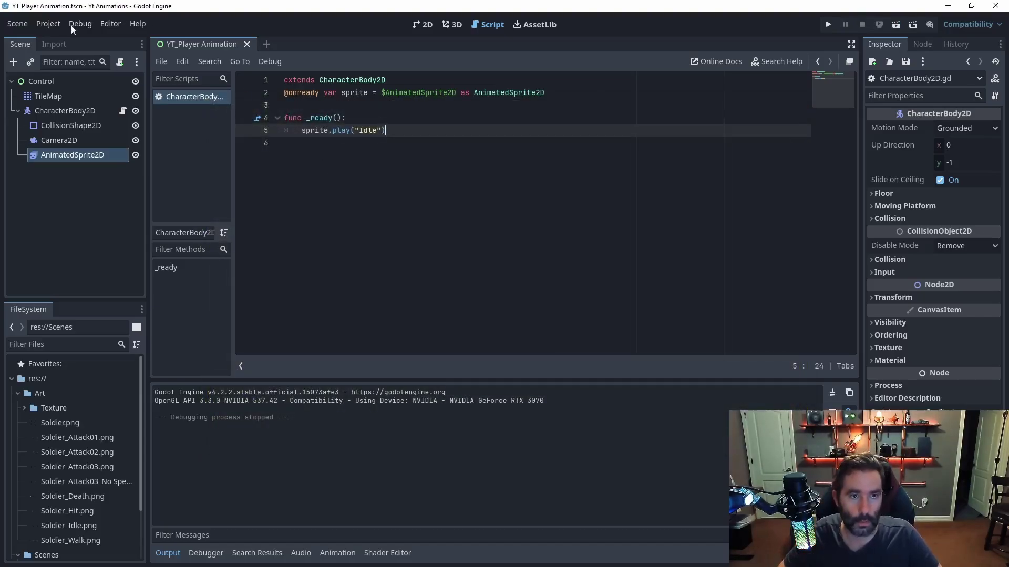
left_click(46, 24)
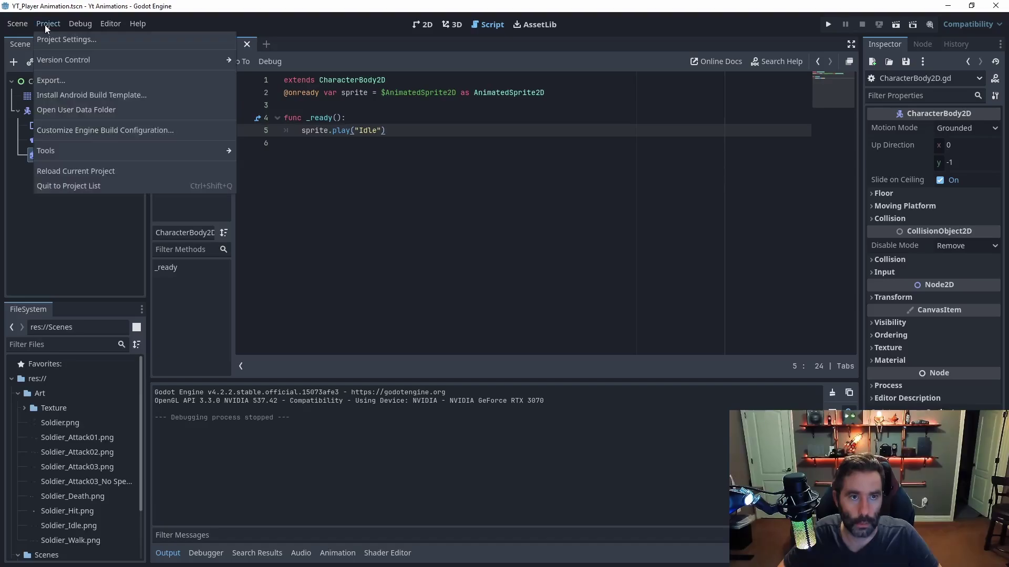
In Project Settings' Input Map, add a new action named 'test'
left_click(83, 41)
left_click(334, 119)
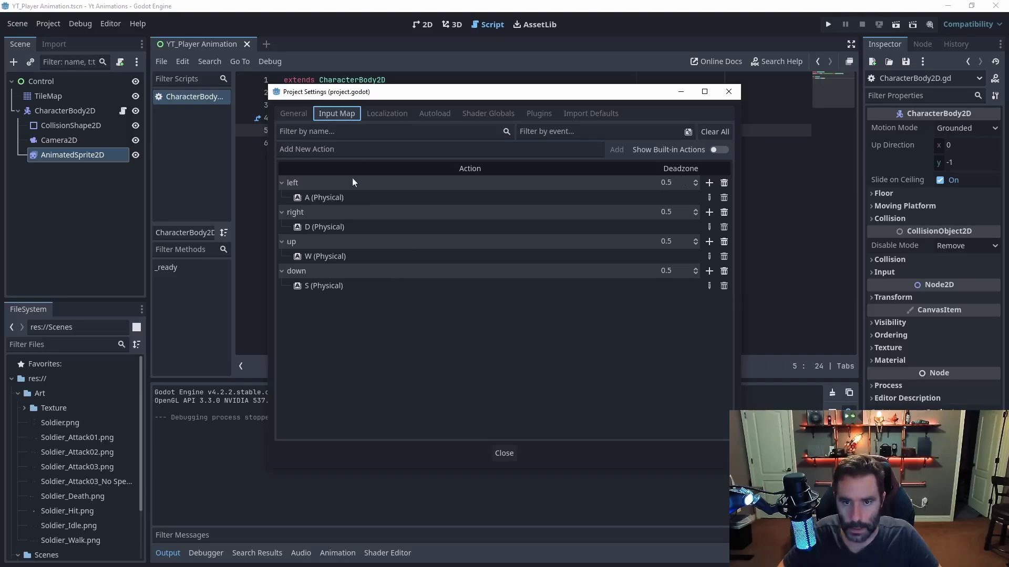
left_click(294, 150)
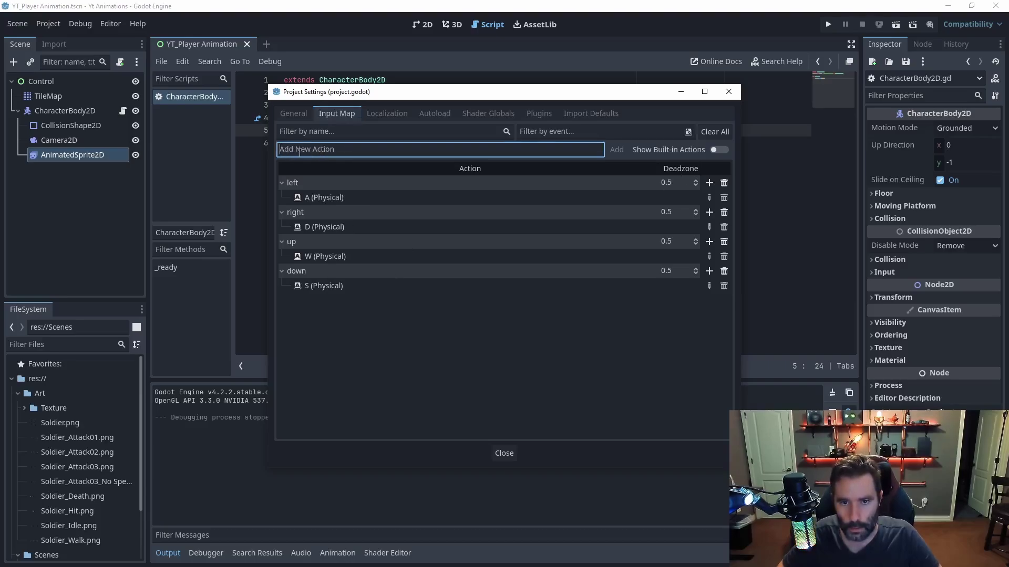
type("test")
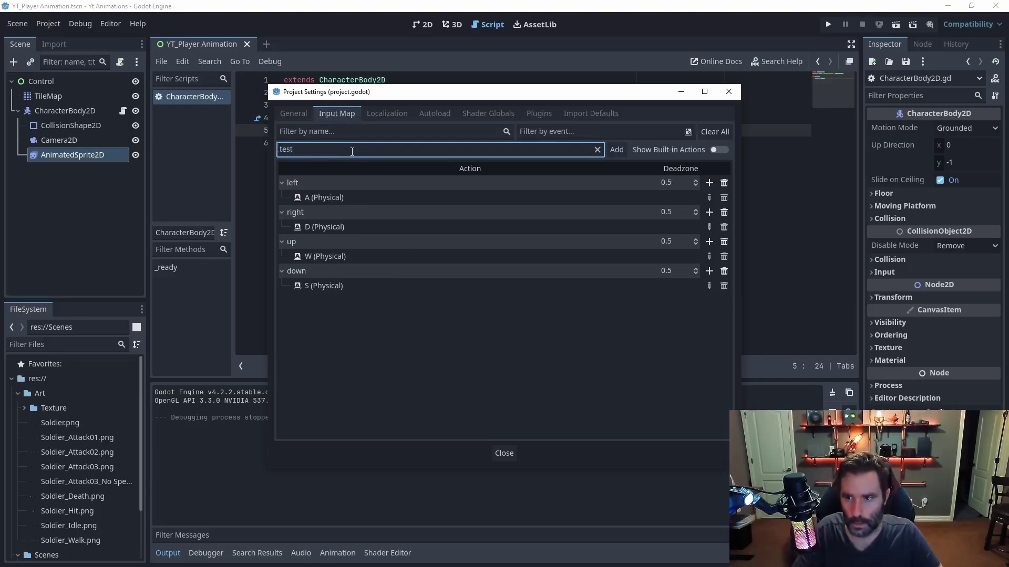
double_click(304, 149)
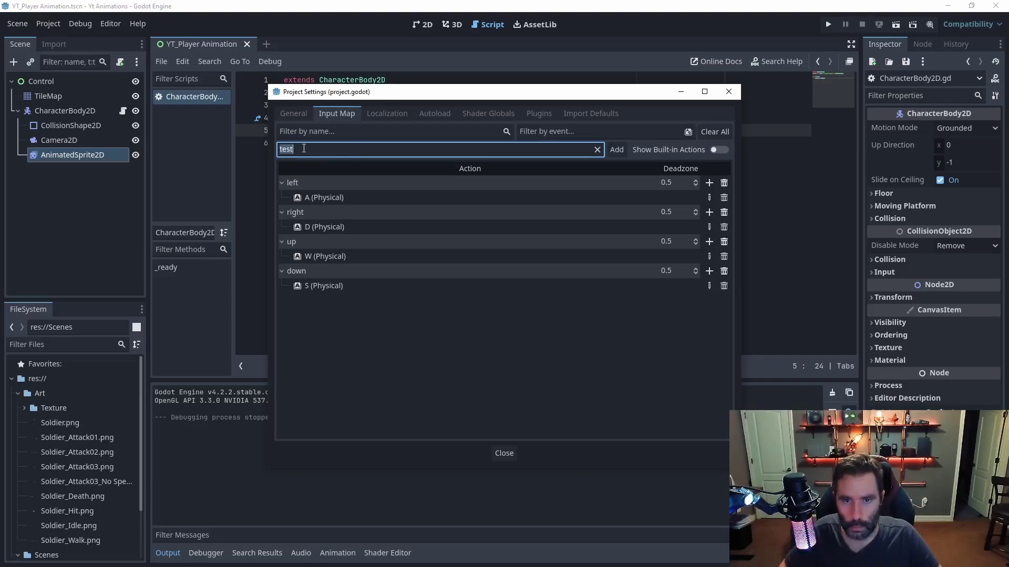
left_click(617, 149)
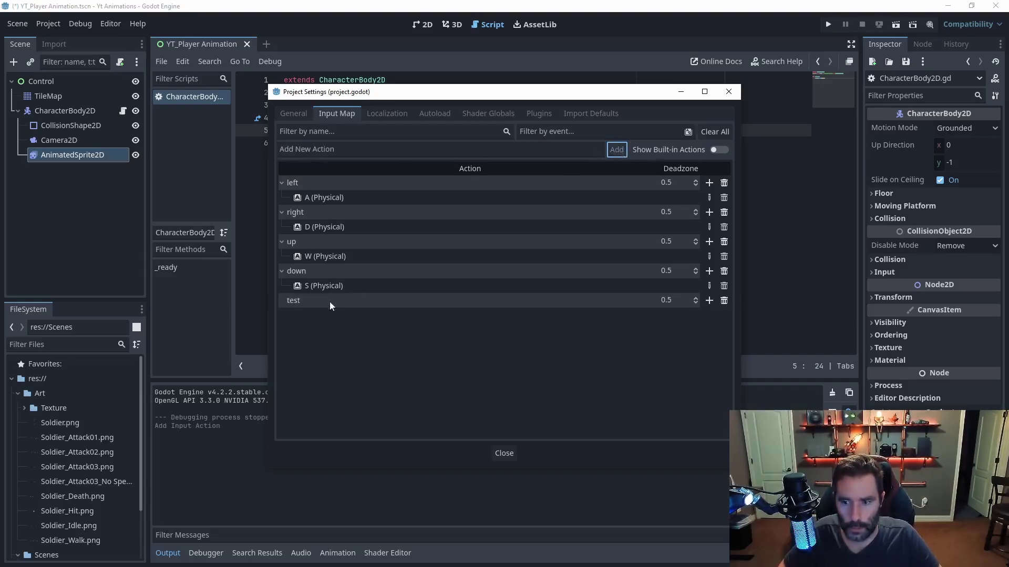
Bind the G key to the 'test' action, then delete the 'test' action
left_click(709, 301)
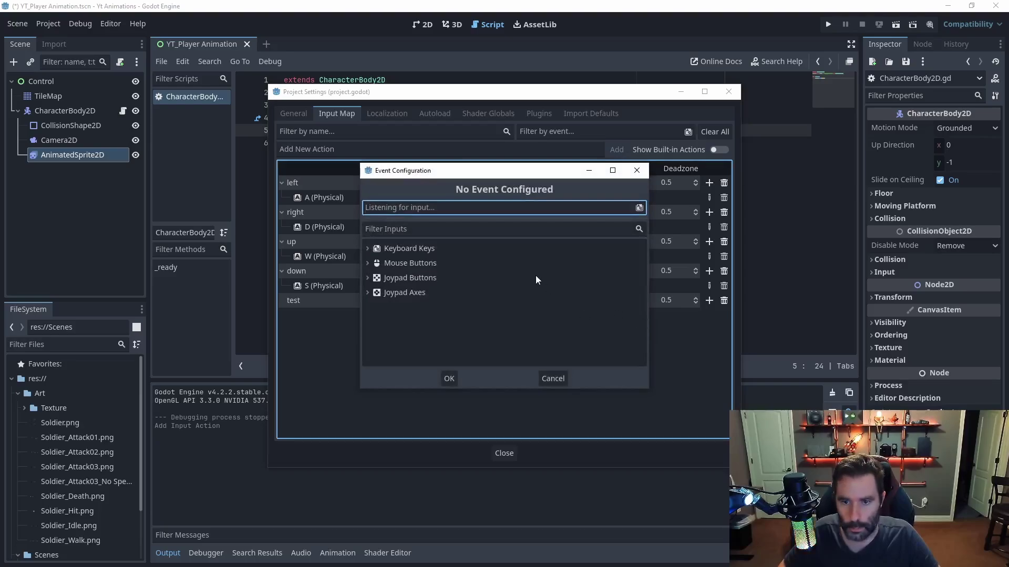
key("a")
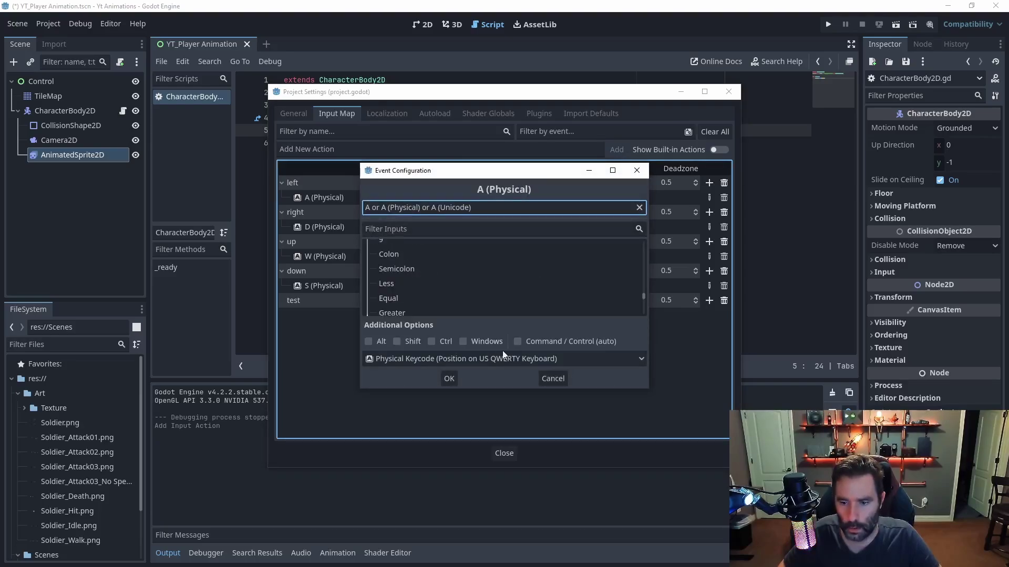
key("g")
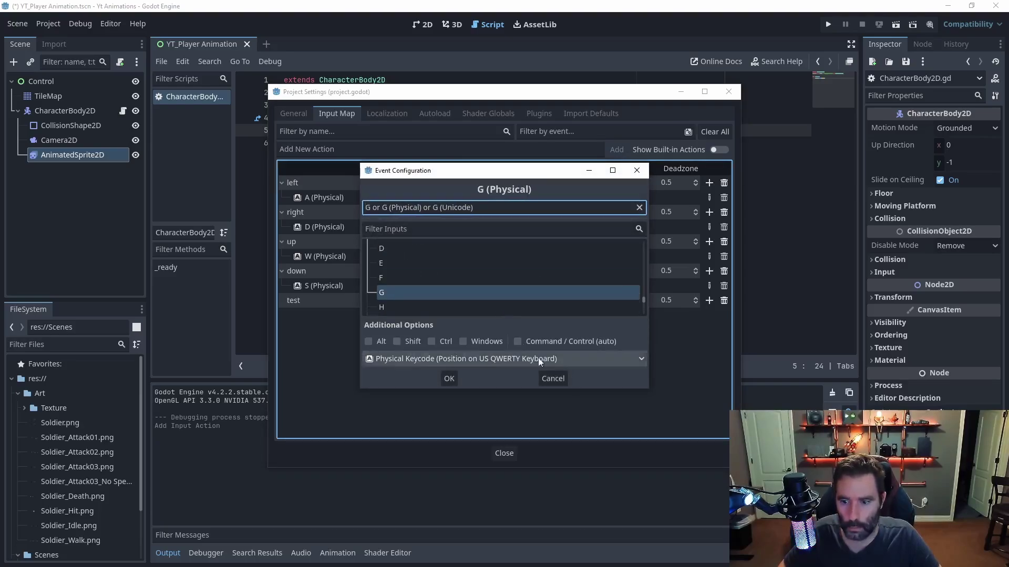
left_click(449, 378)
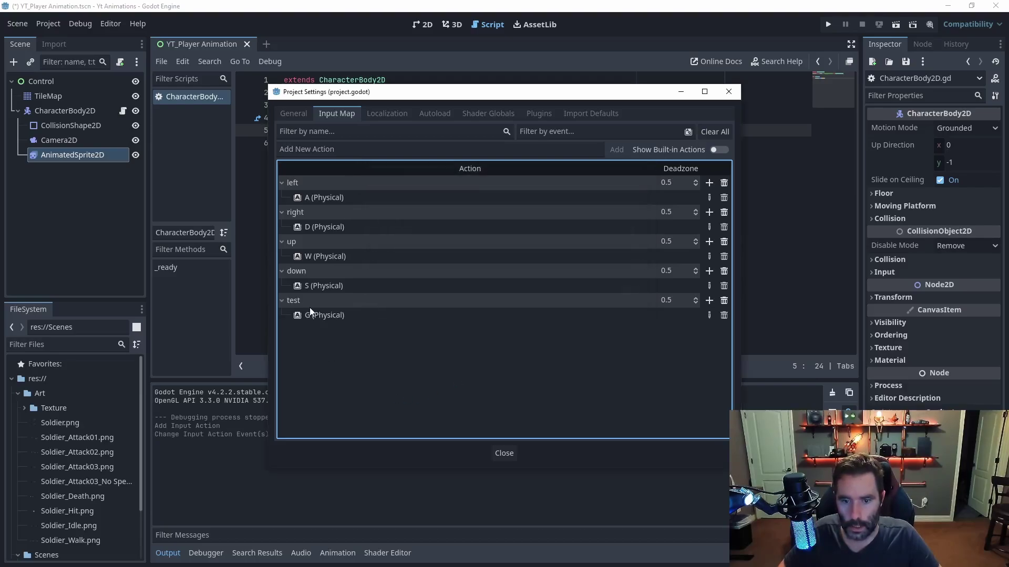
left_click(724, 300)
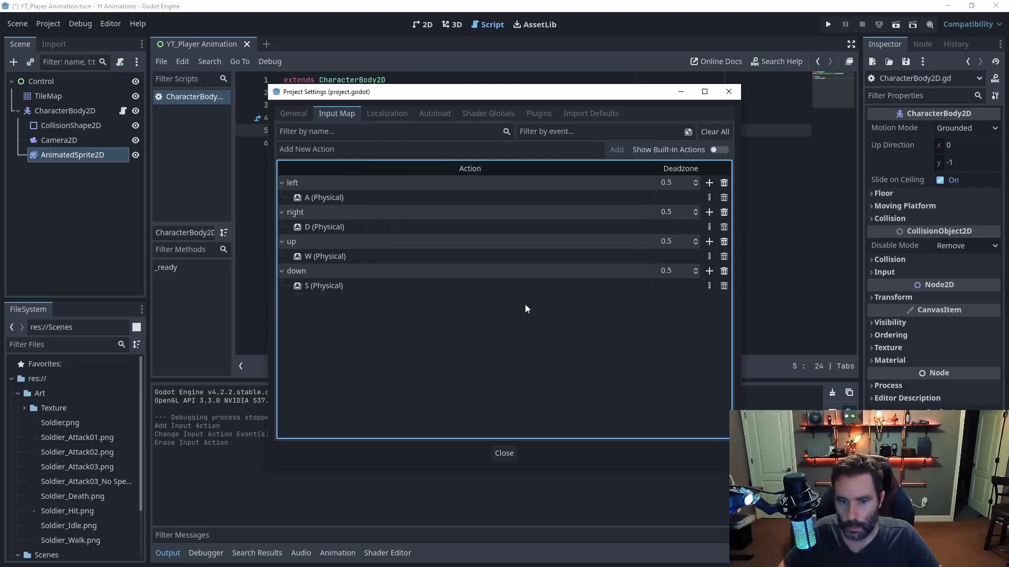